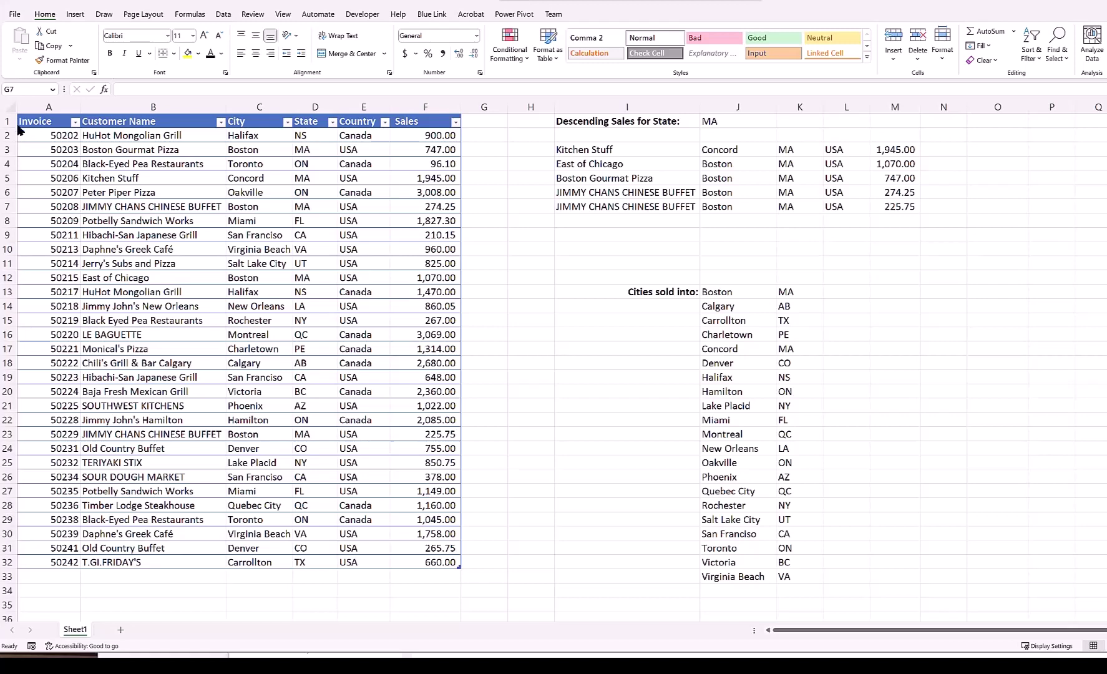
# Review the invoice table and first sales amount, then select the state cell J1 to overwrite MA with AB
pyautogui.moveTo(34, 125)
pyautogui.mouseDown()
pyautogui.moveTo(38, 145)
pyautogui.moveTo(433, 557)
pyautogui.mouseUp()
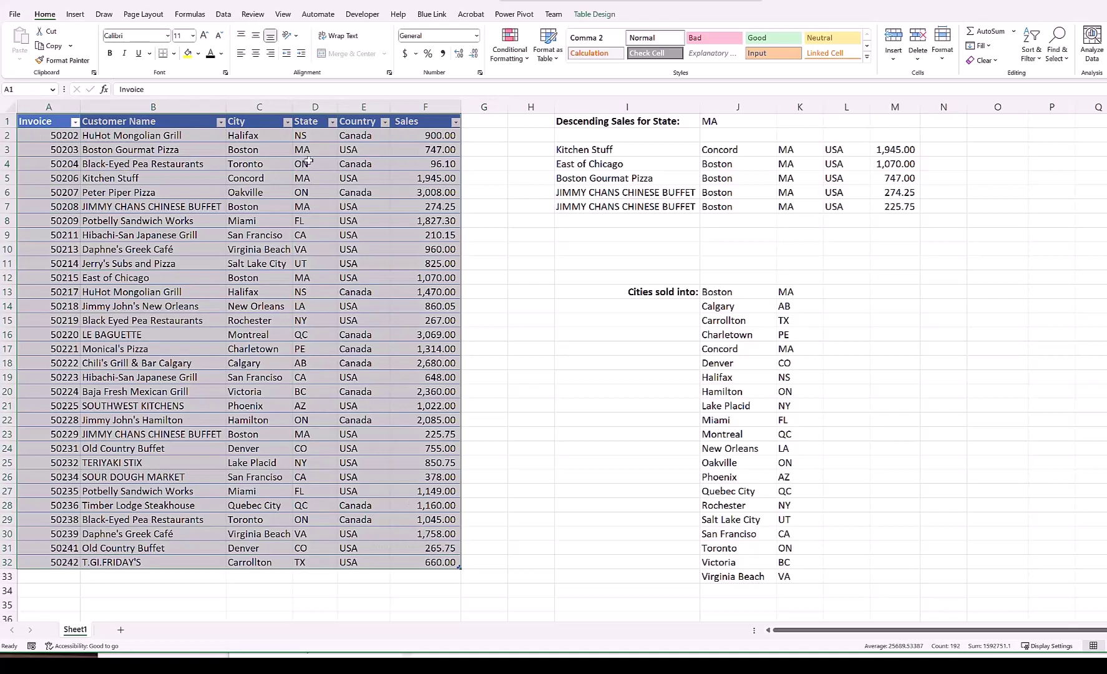
pyautogui.click(413, 135)
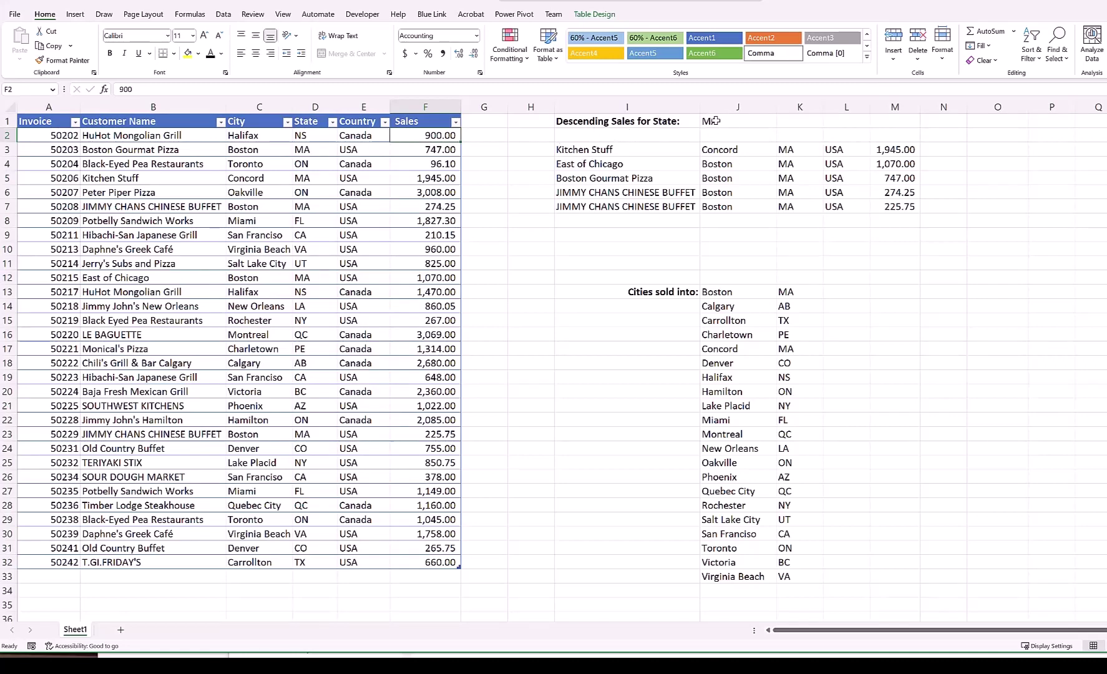
pyautogui.click(713, 121)
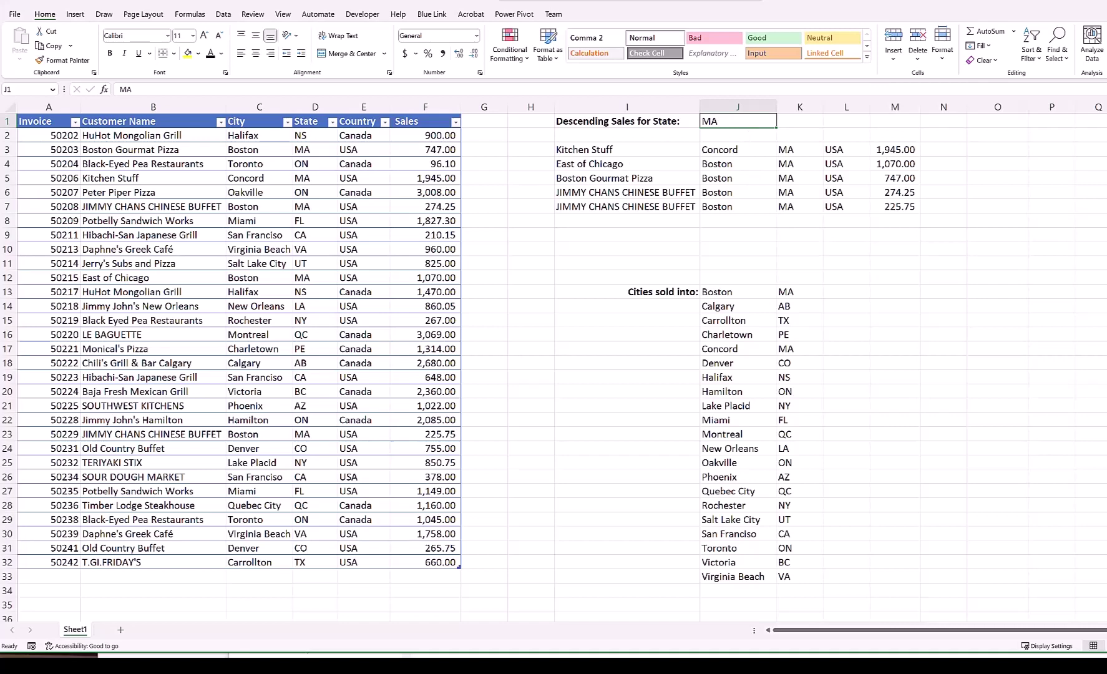
pyautogui.write('AB')
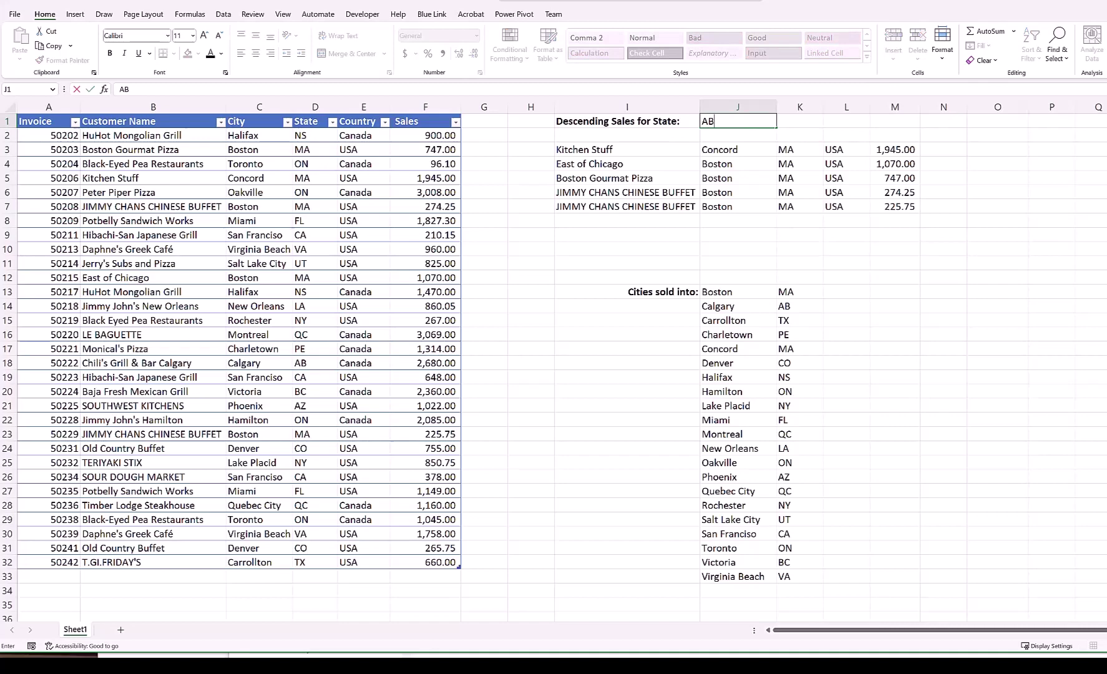
# Try AB and ON as the state criterion in J1, then restore MA so the five Massachusetts sales return
pyautogui.press('Return')
pyautogui.press('Up')
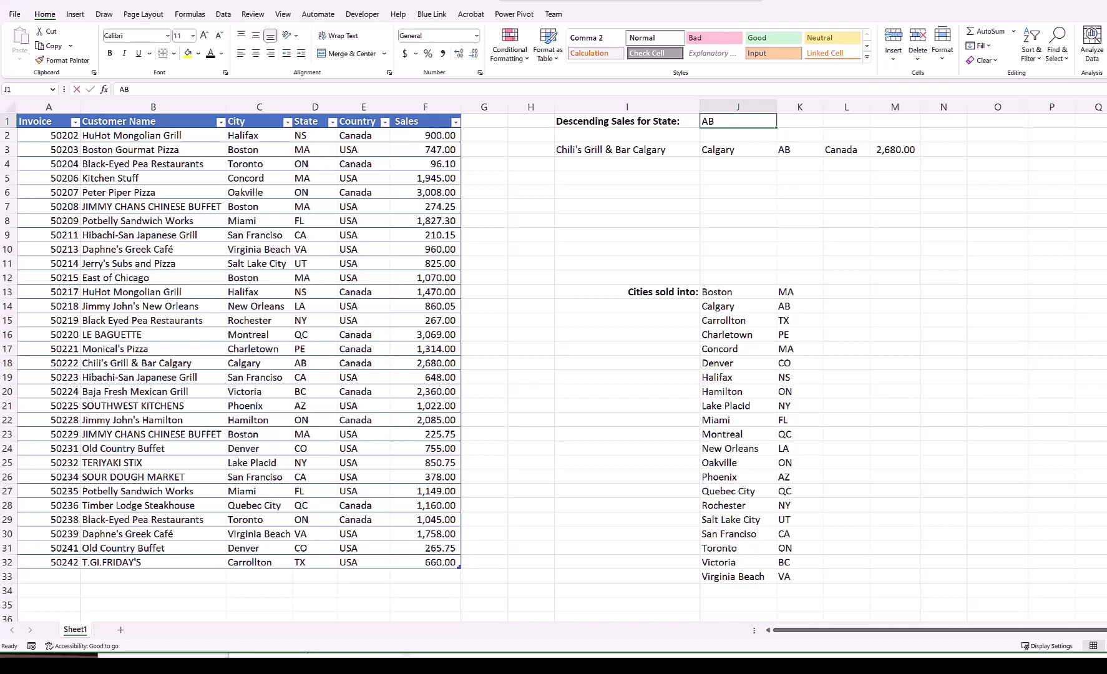
pyautogui.write('ON')
pyautogui.press('Return')
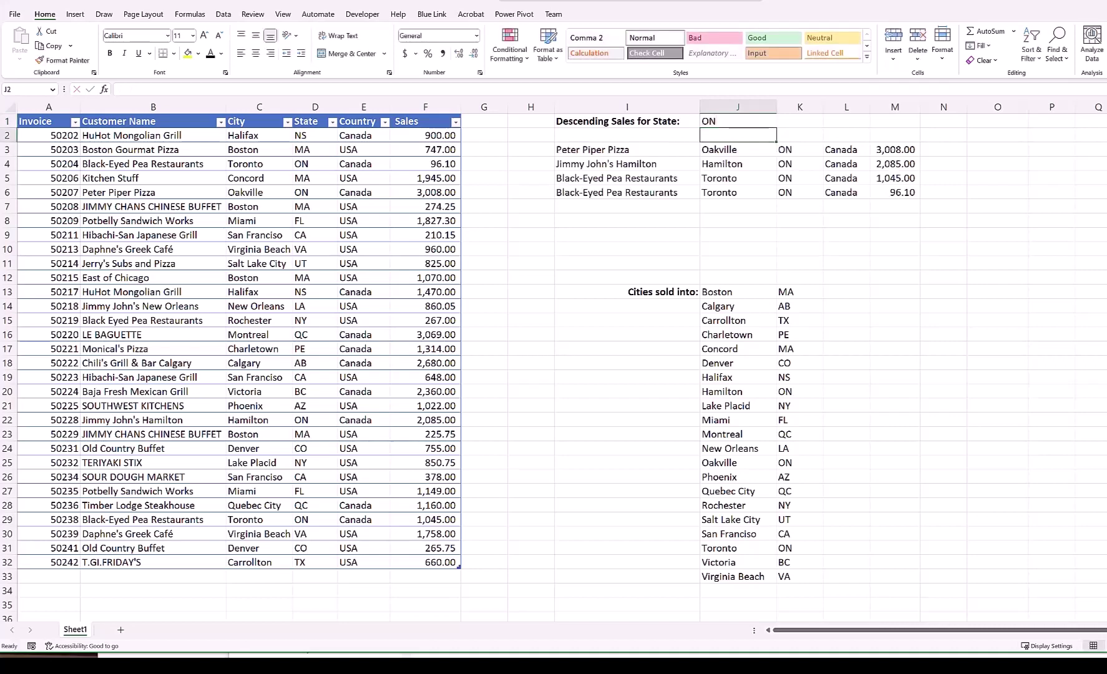
pyautogui.press('Up')
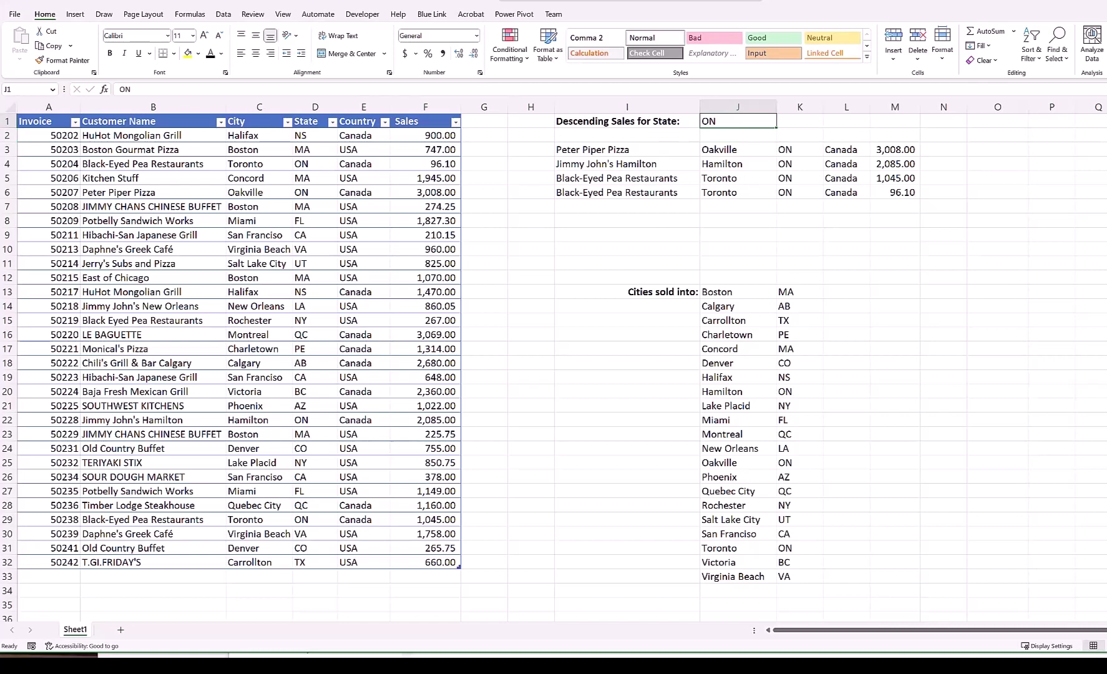
pyautogui.write('MA')
pyautogui.press('Return')
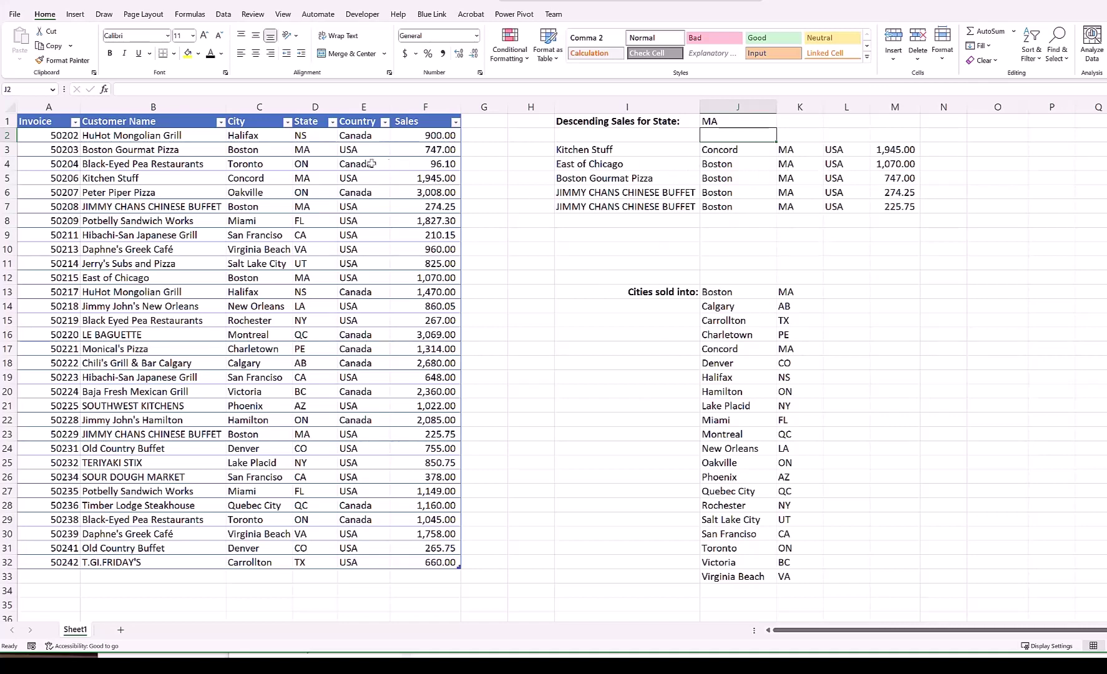
# Change Kitchen Stuff's state in D5 to NY, then undo it back to MA
pyautogui.click(302, 180)
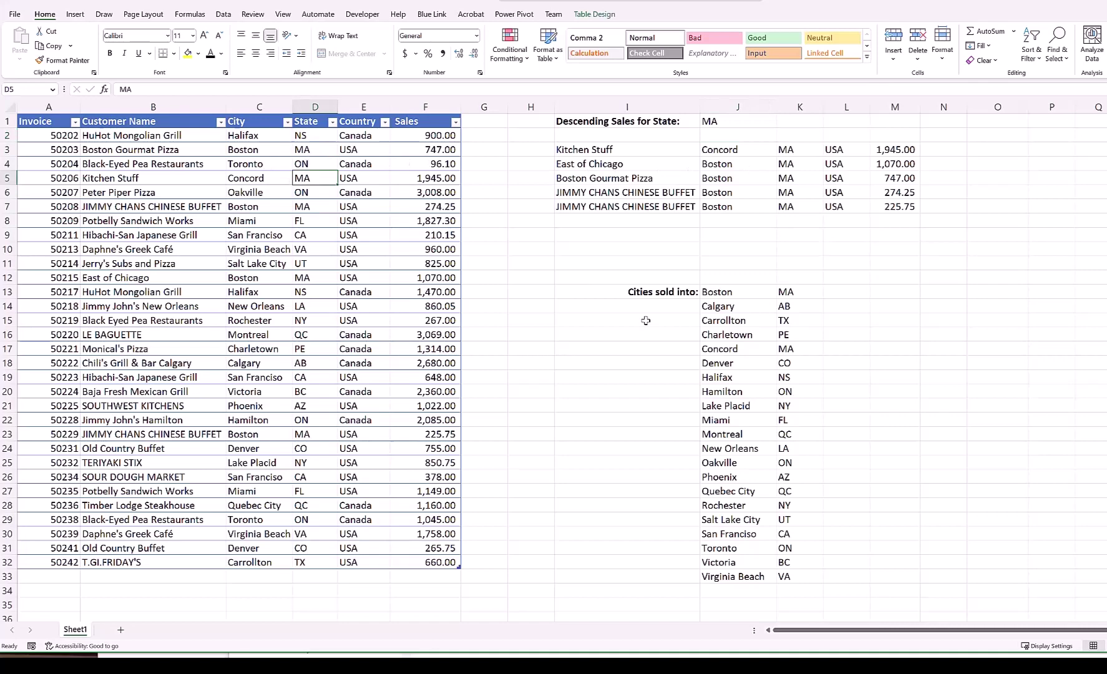
pyautogui.write('NY')
pyautogui.press('Return')
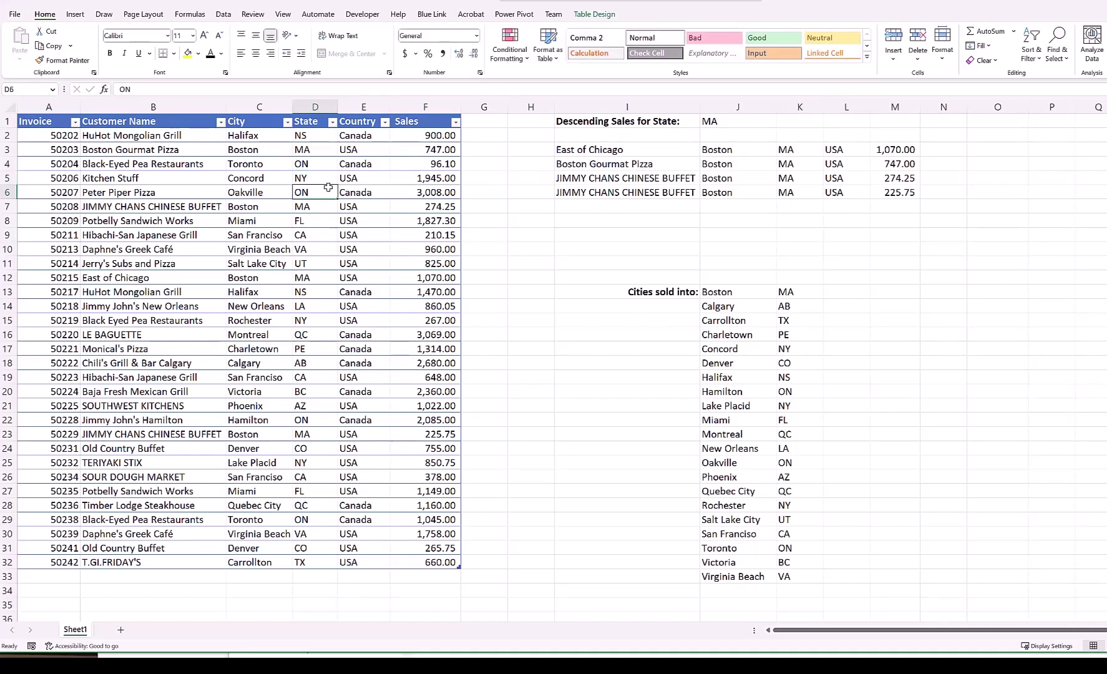
pyautogui.hotkey('ctrl', 'z')
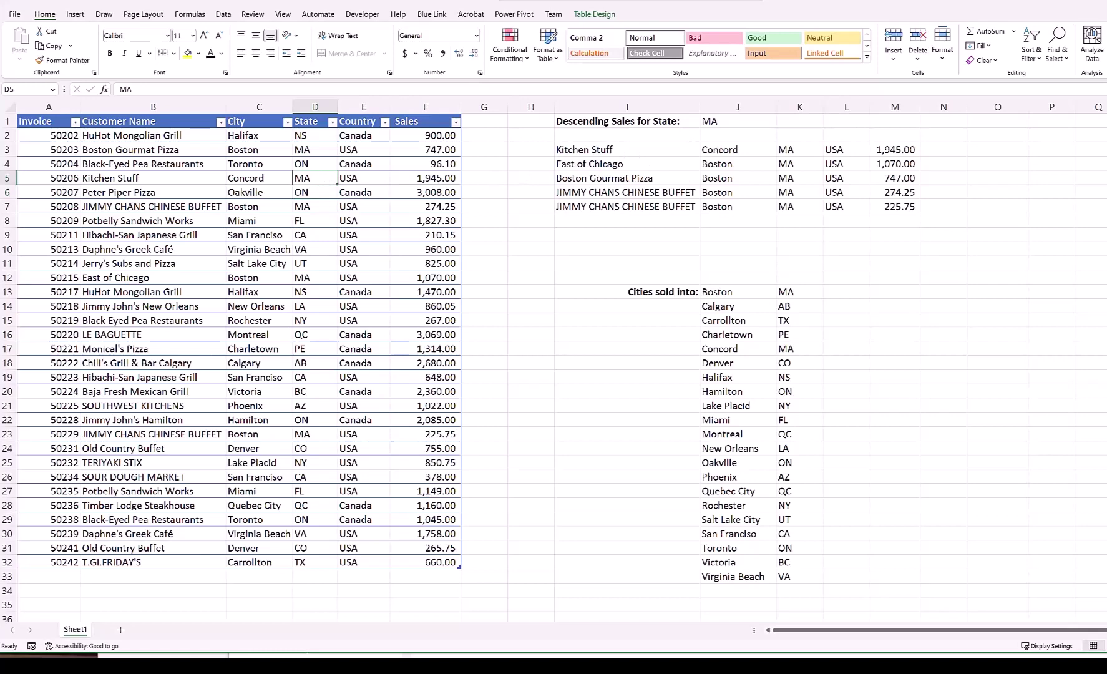
# Add row 33: invoice 50243, Mark's Company, Tinseltown, MA, USA, sales 3,000
pyautogui.click(61, 577)
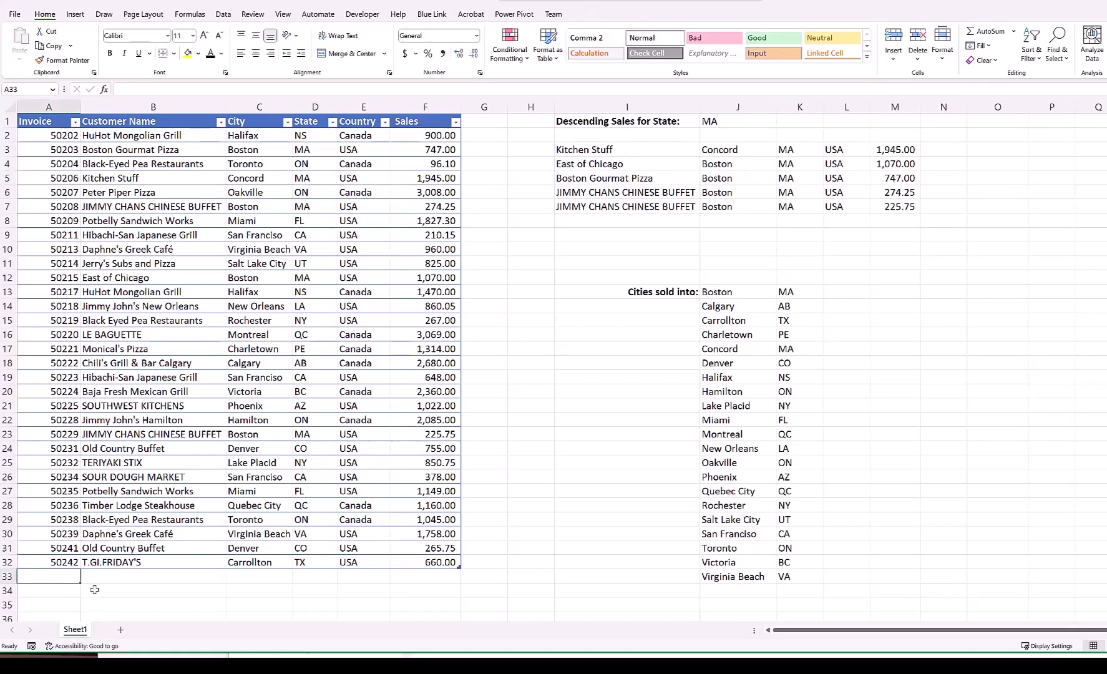
pyautogui.write('50243')
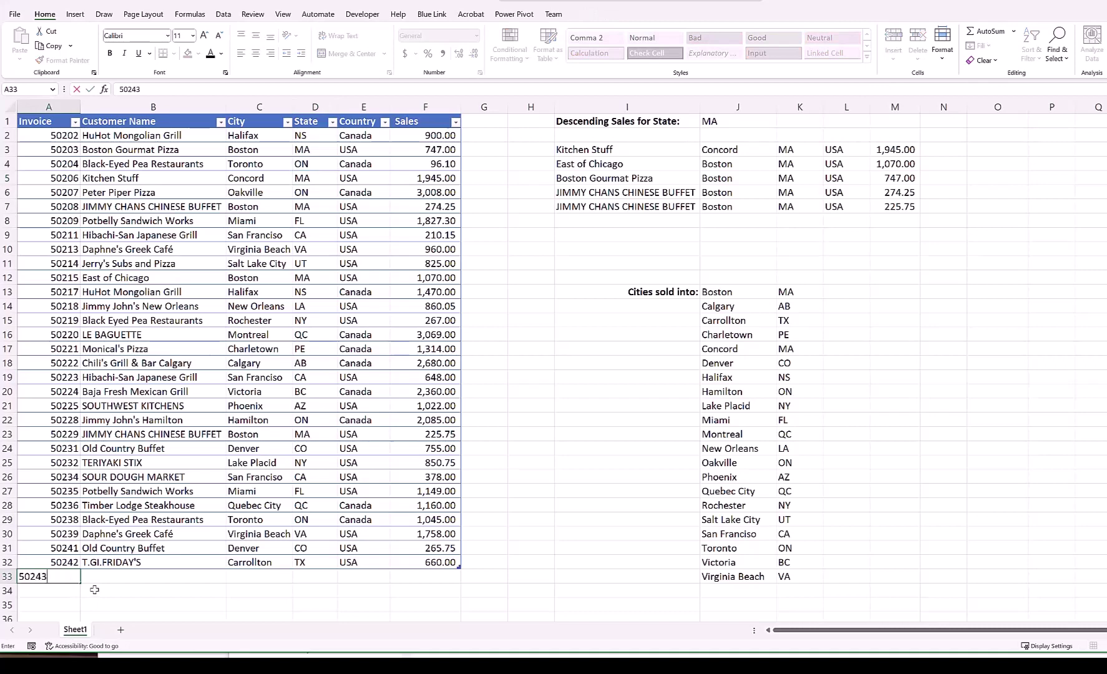
pyautogui.press('Tab')
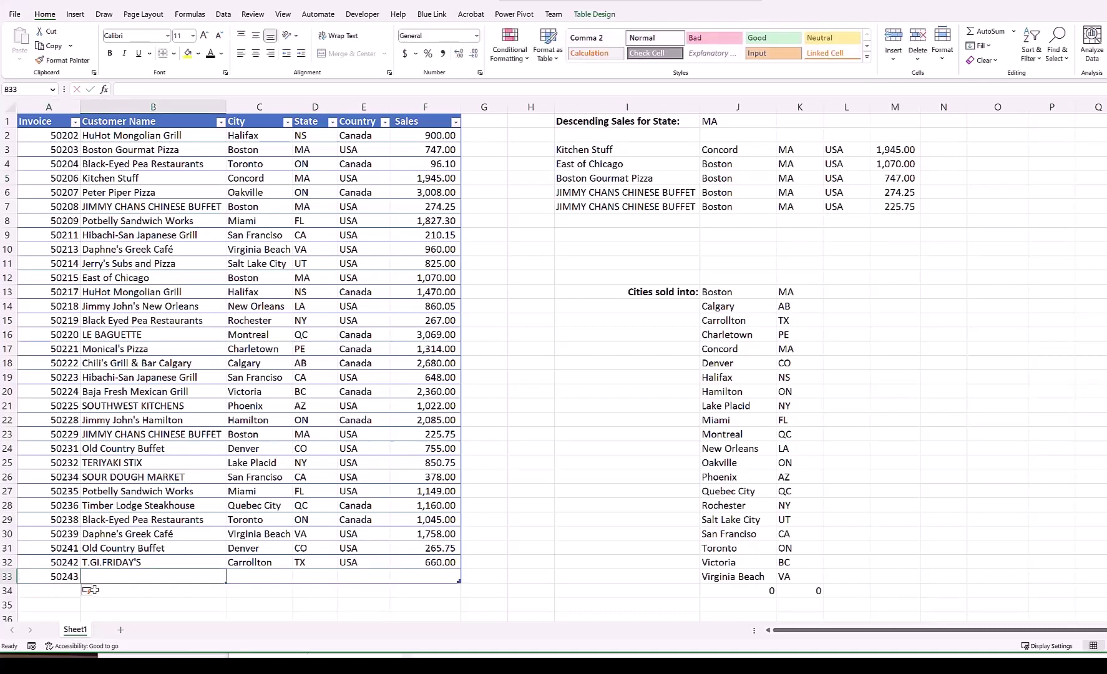
pyautogui.write("Mark's Com")
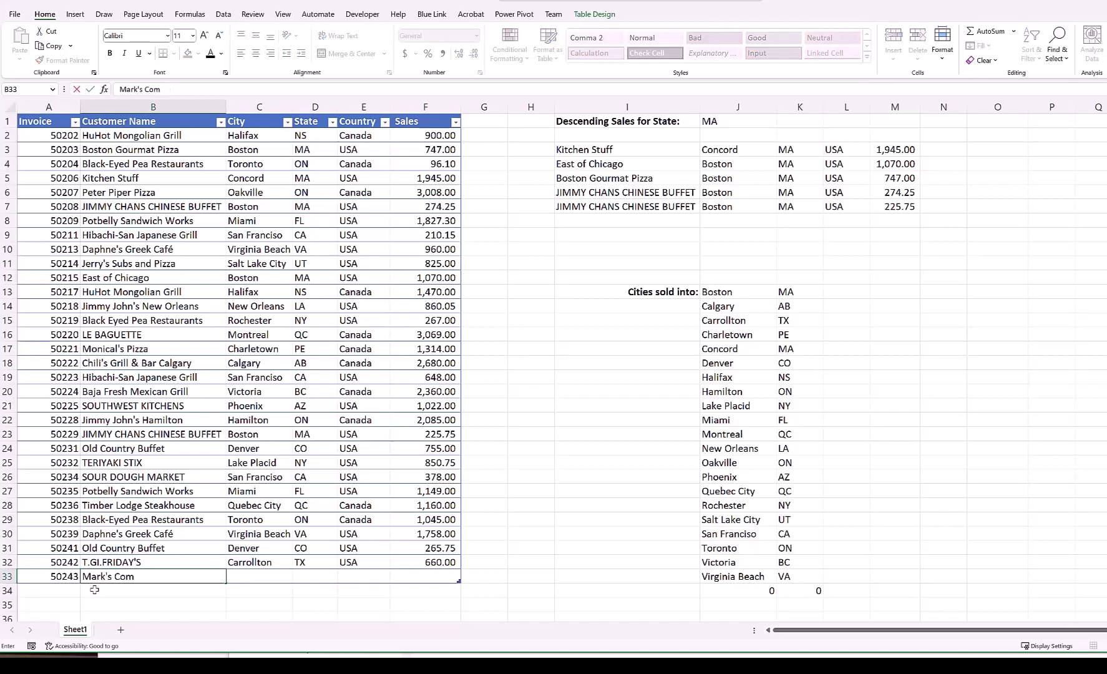
pyautogui.write('pany')
pyautogui.press('Tab')
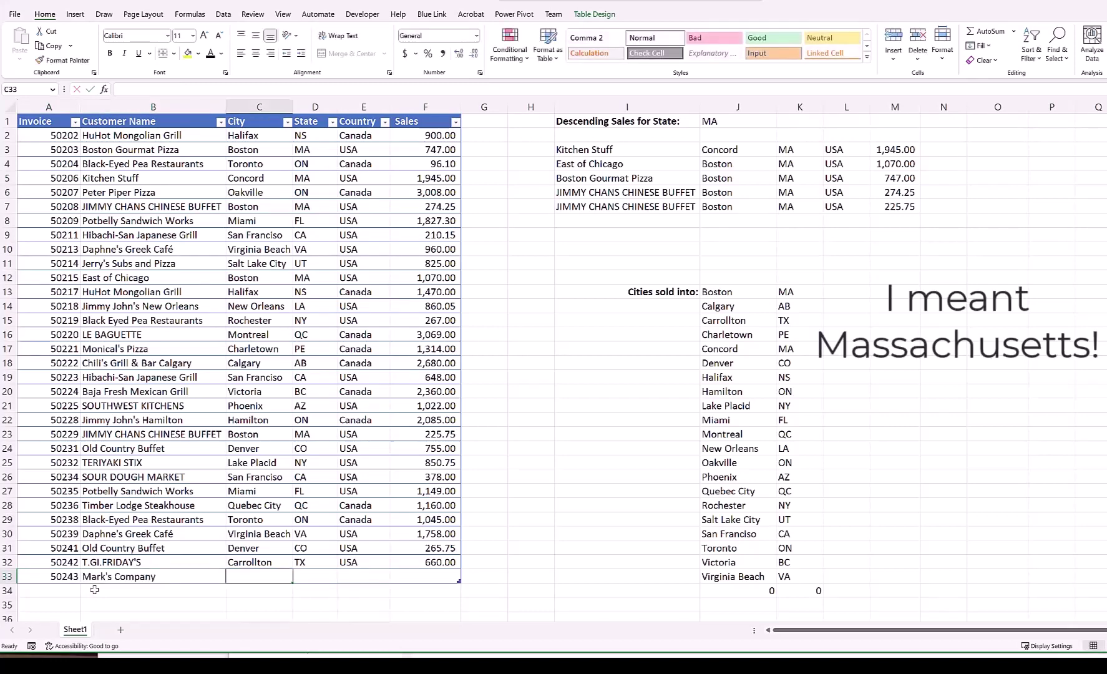
pyautogui.write('Tinseltown')
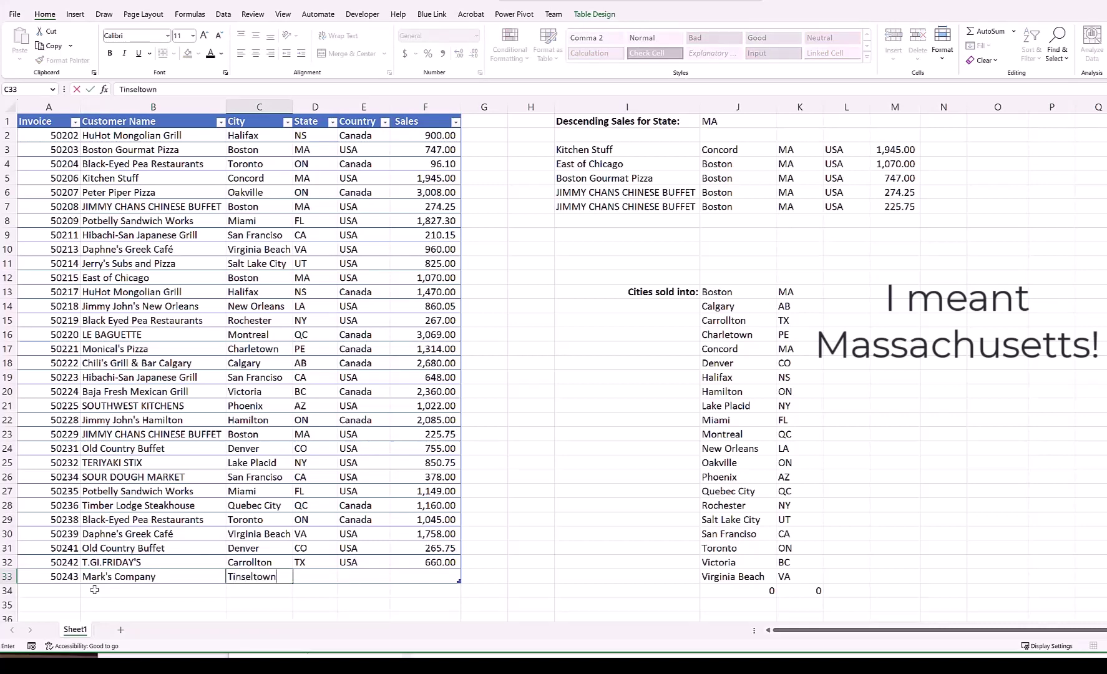
pyautogui.press('Tab')
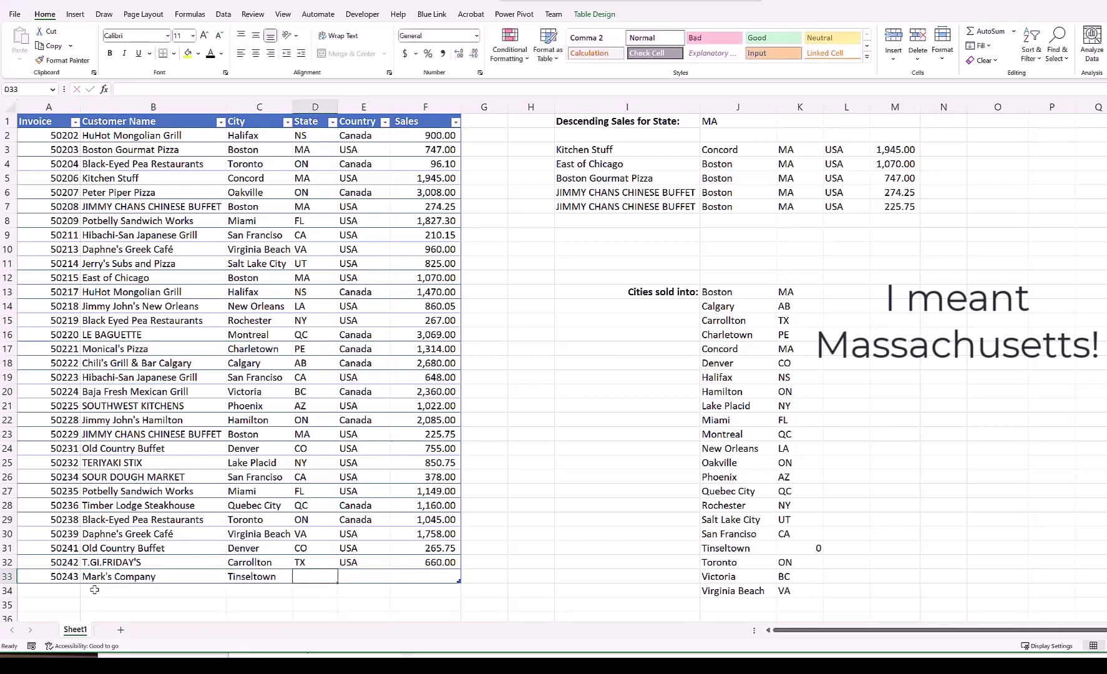
pyautogui.write('NY')
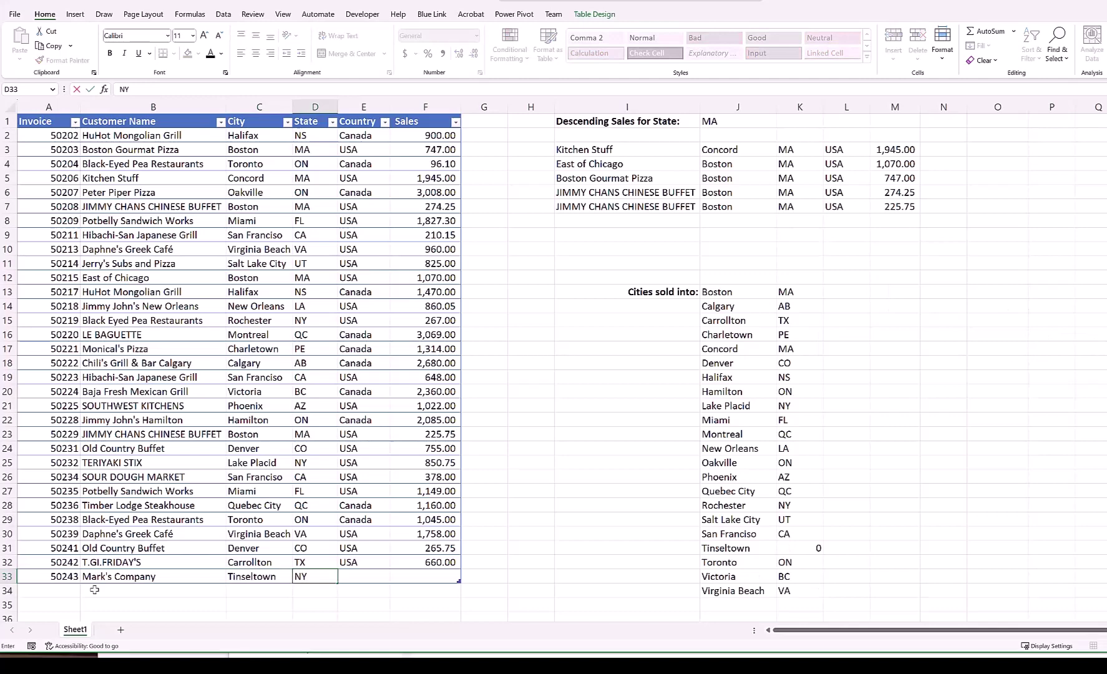
pyautogui.press('BackSpace')
pyautogui.press('BackSpace')
pyautogui.write('MA')
pyautogui.press('Tab')
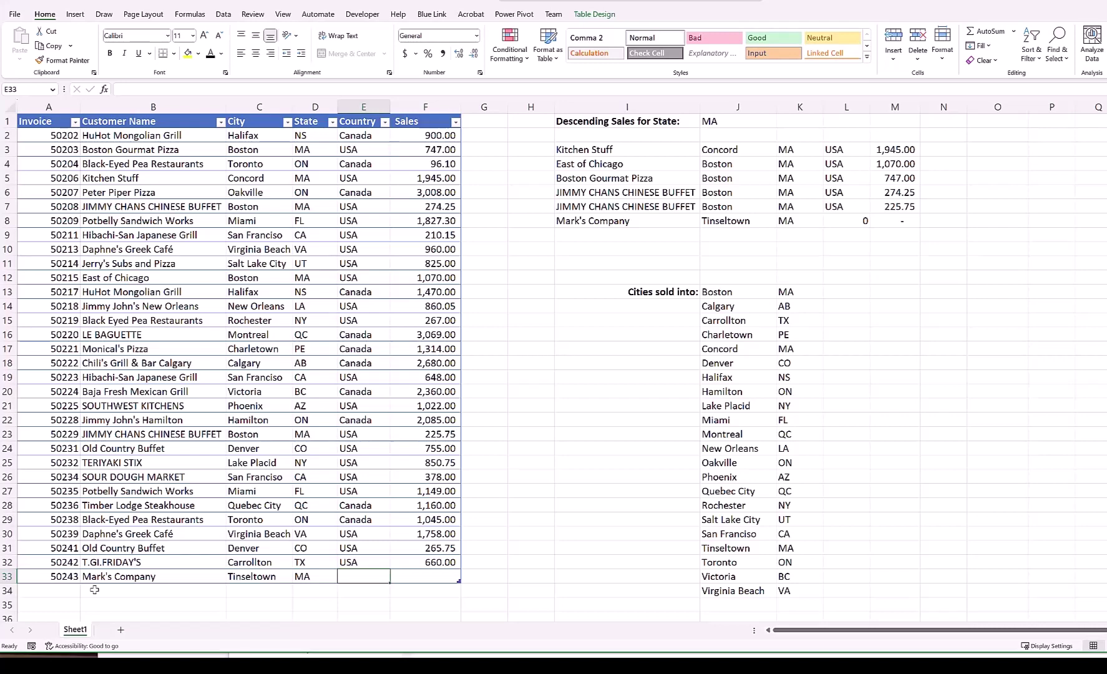
pyautogui.write('USA')
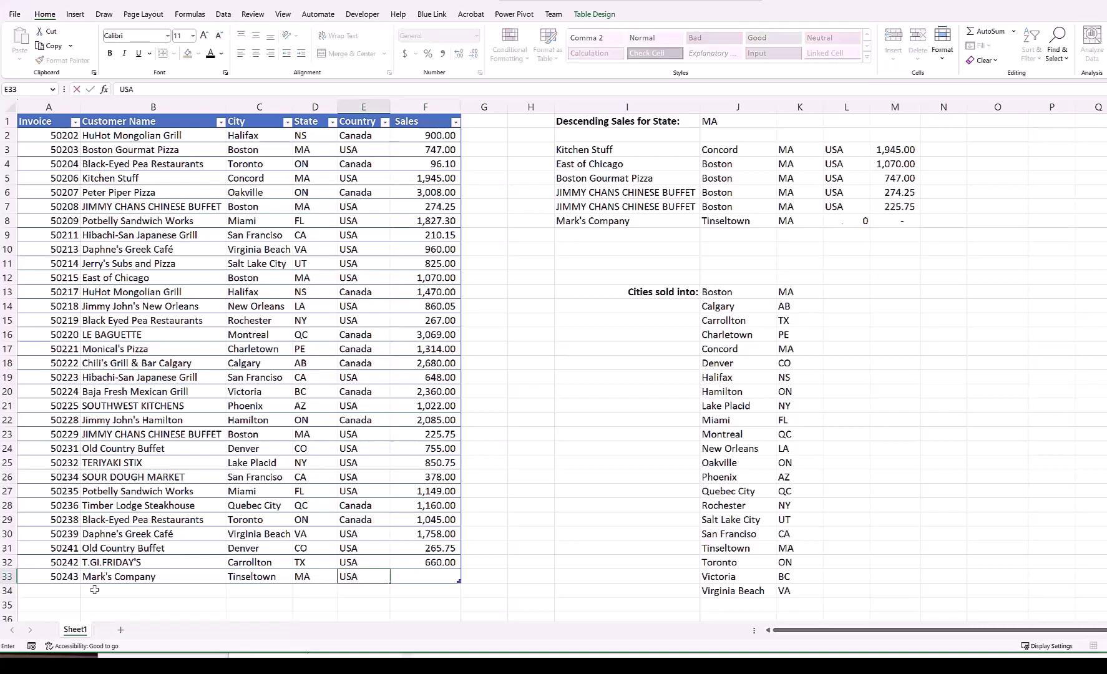
pyautogui.press('Tab')
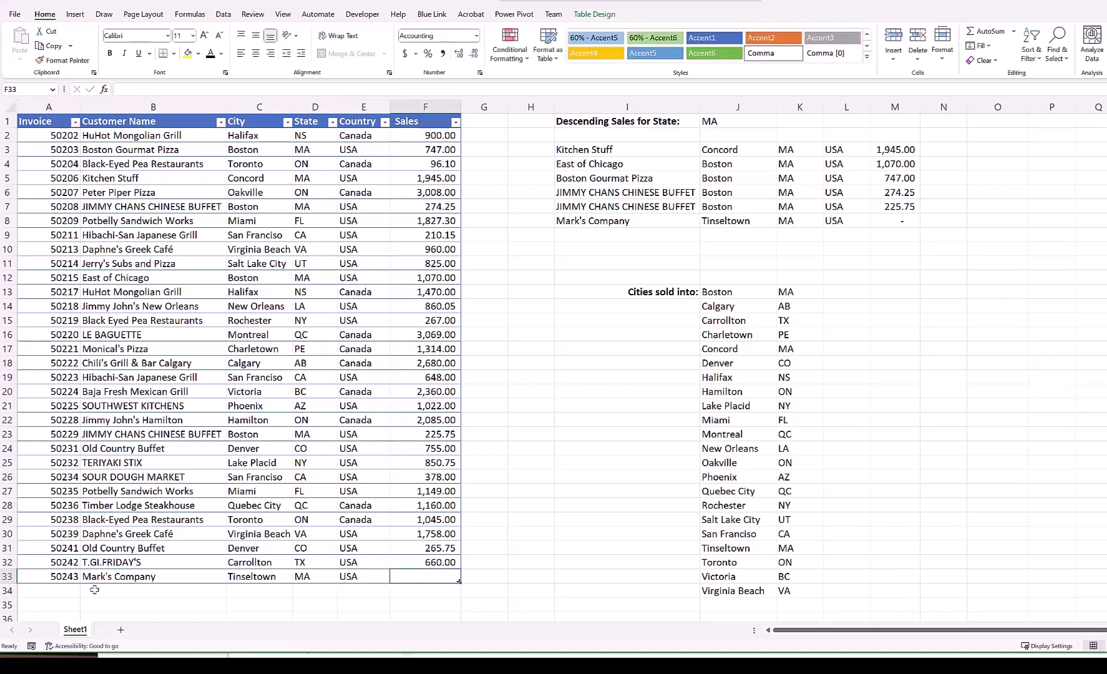
pyautogui.write('3000')
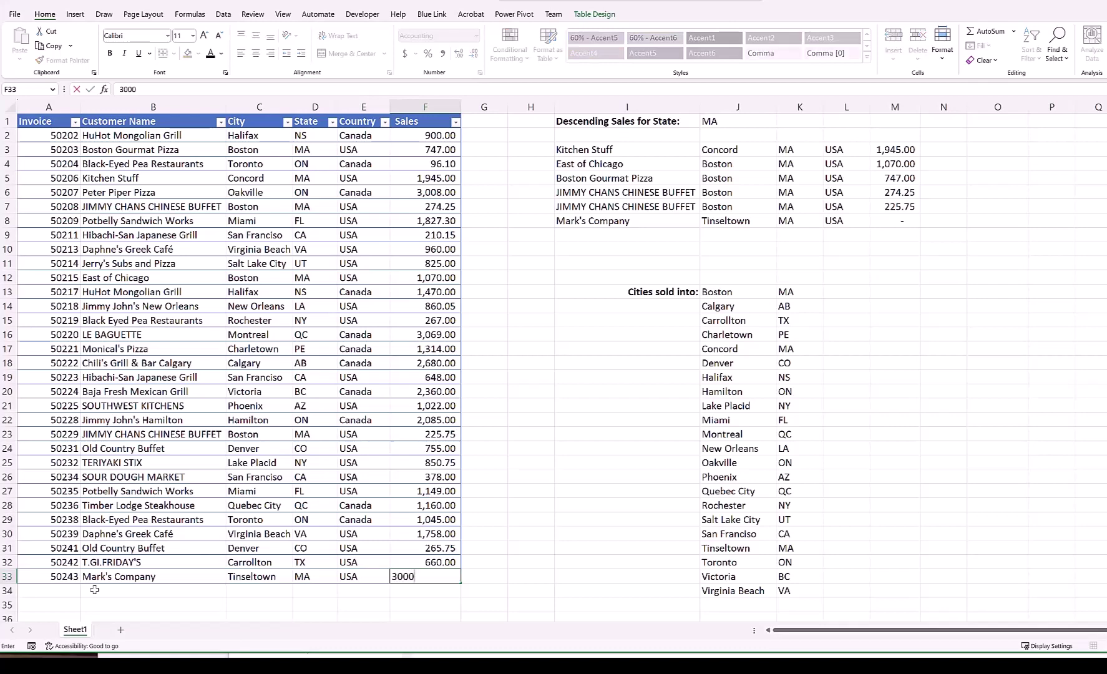
pyautogui.press('Return')
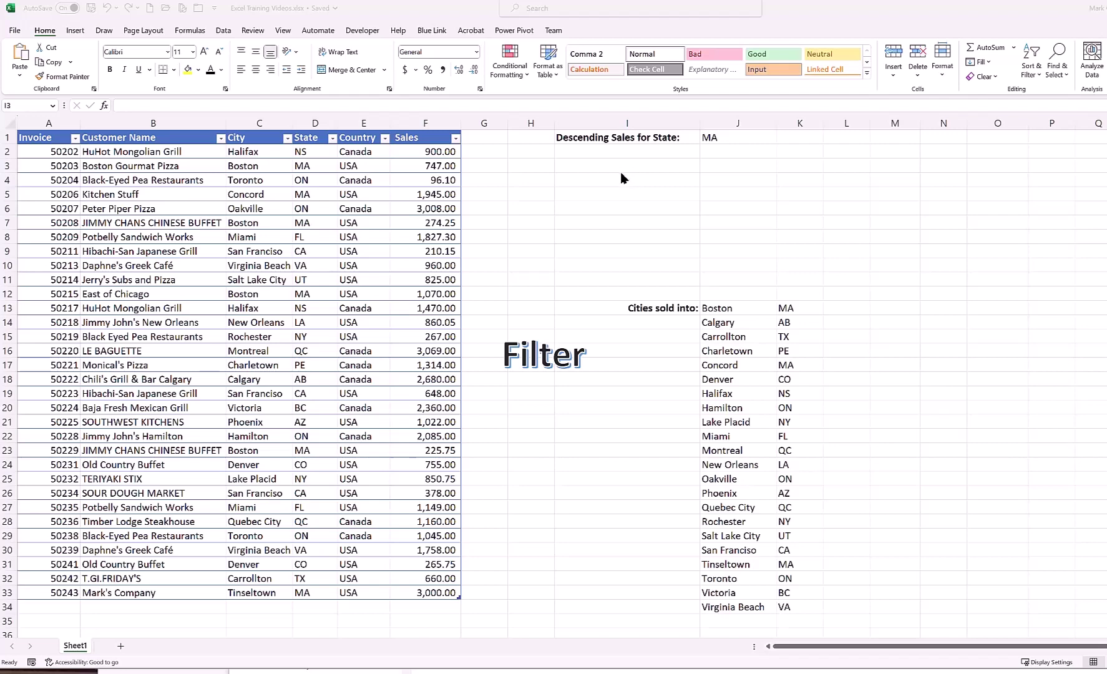
# Enter =FILTER(Table1[[Customer Name]:[Sales]],Table1[State]=J1) in I3
pyautogui.click(714, 164)
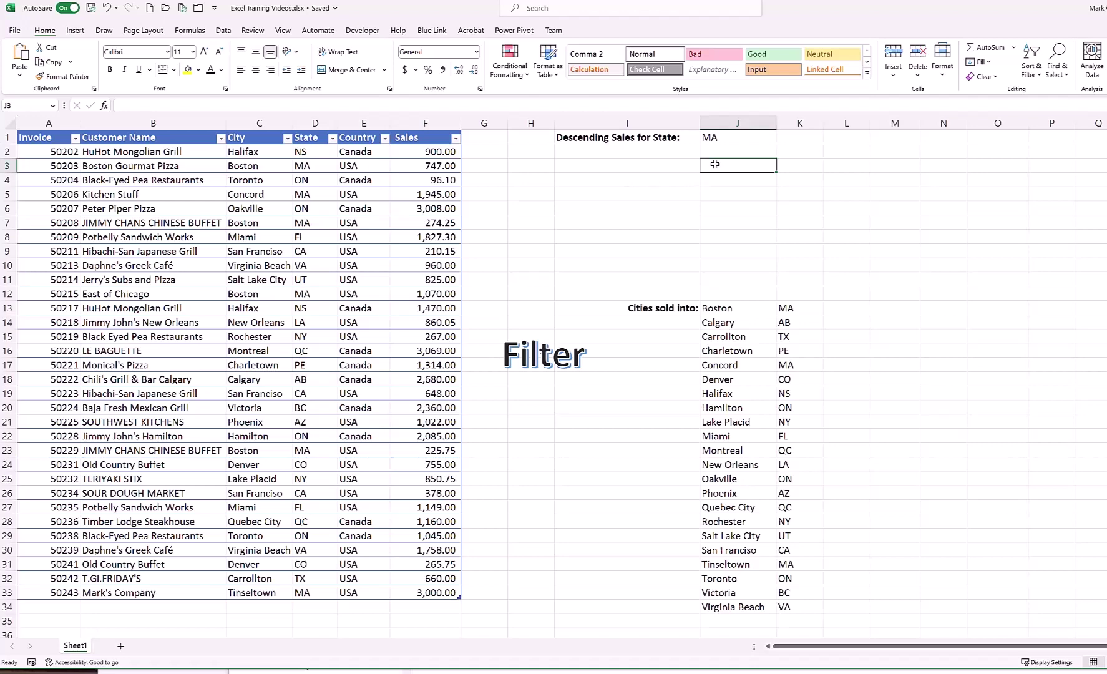
pyautogui.click(663, 164)
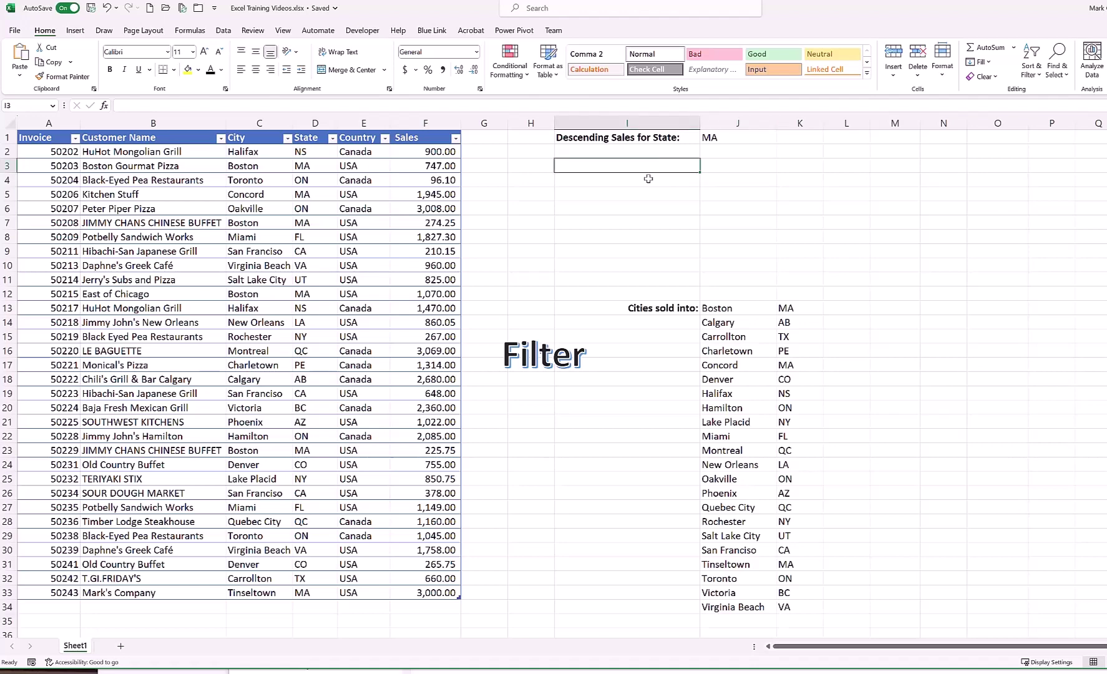
pyautogui.write('=')
pyautogui.write('filter')
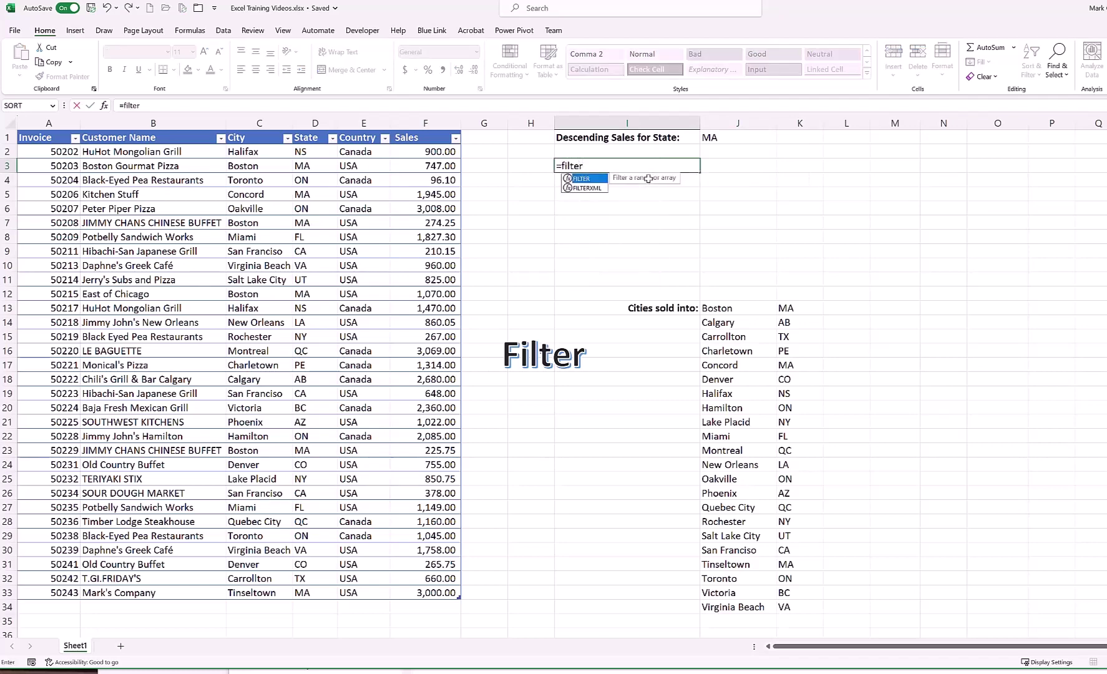
pyautogui.write('(')
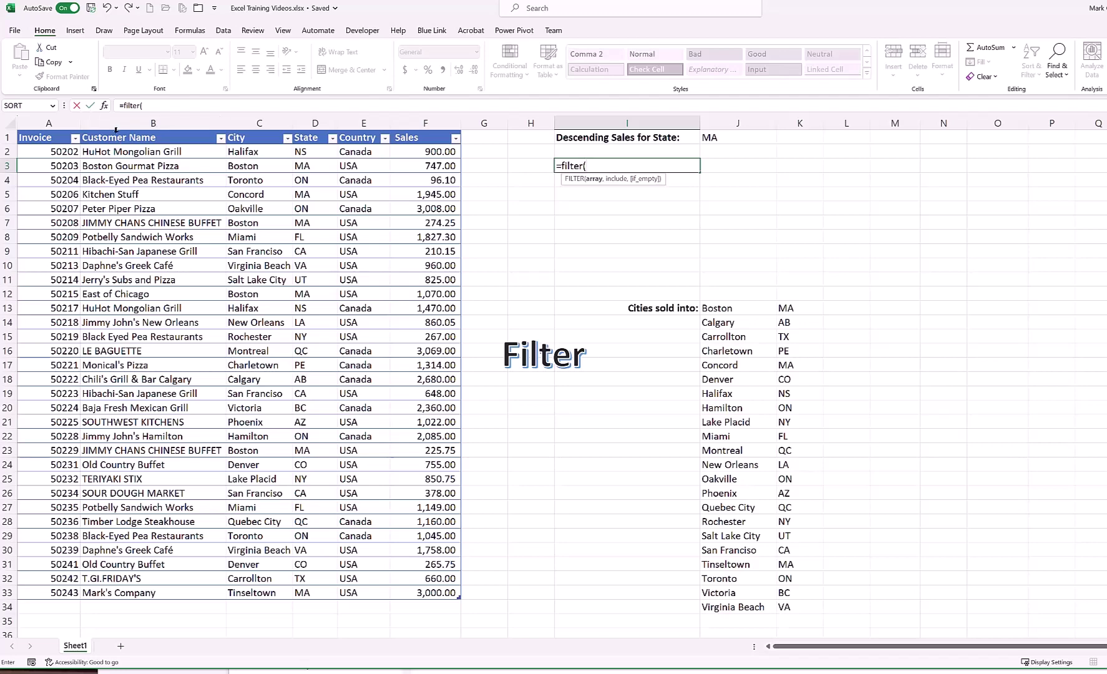
pyautogui.moveTo(115, 129)
pyautogui.mouseDown()
pyautogui.moveTo(294, 131)
pyautogui.moveTo(416, 150)
pyautogui.mouseUp()
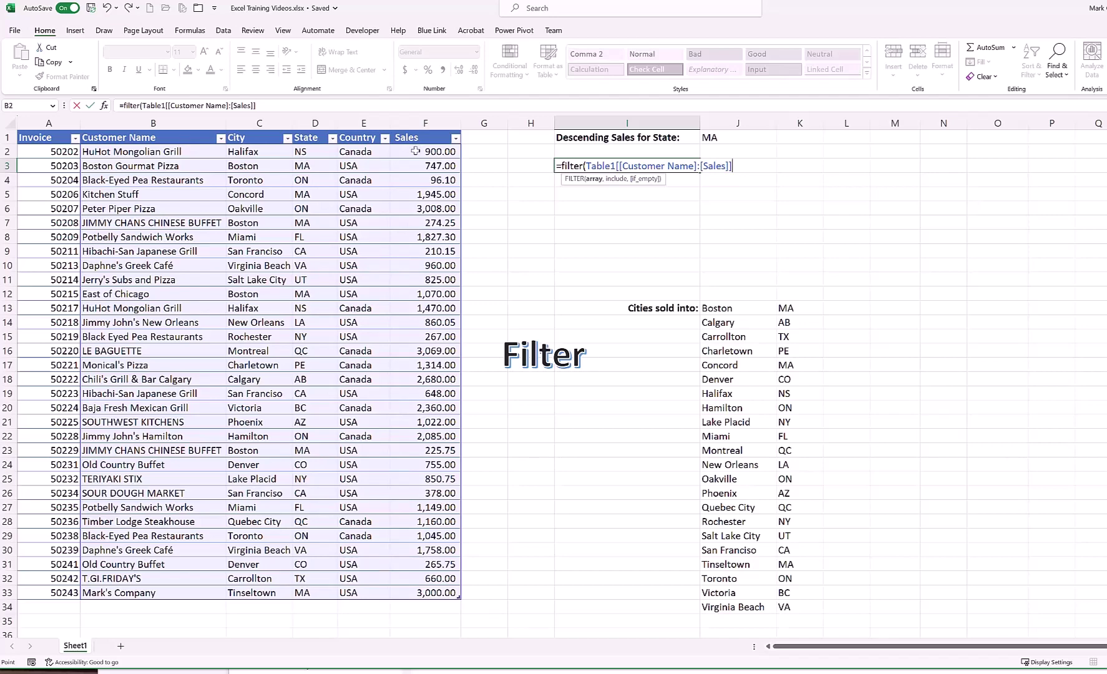
pyautogui.write(',')
pyautogui.click(302, 130)
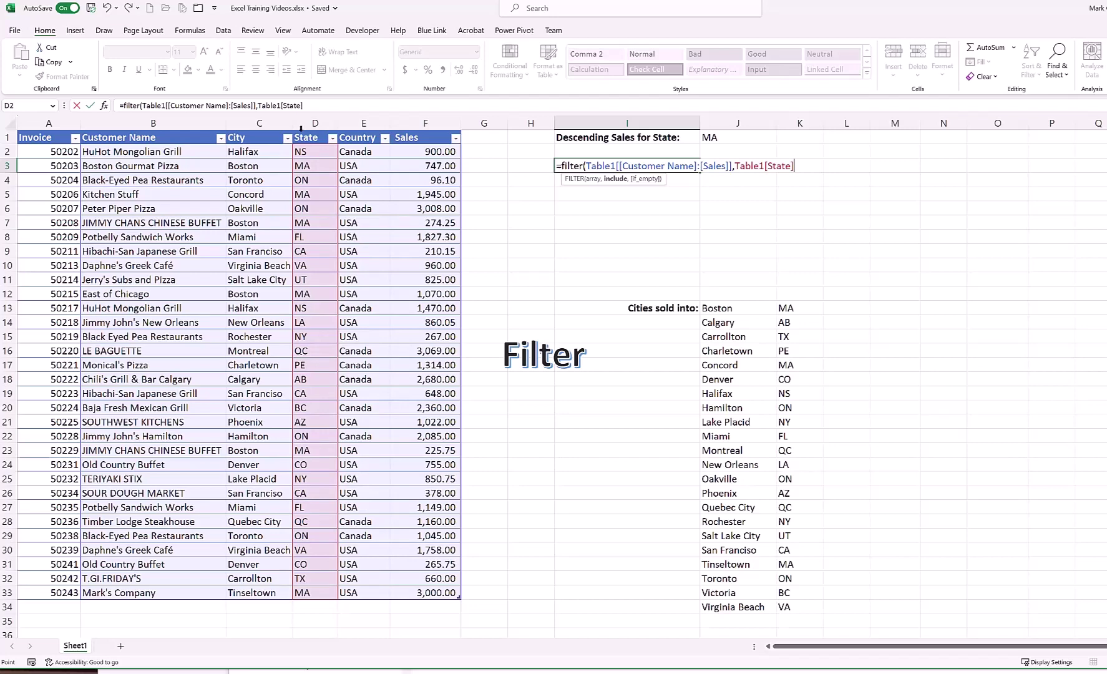
pyautogui.write('=')
pyautogui.click(722, 138)
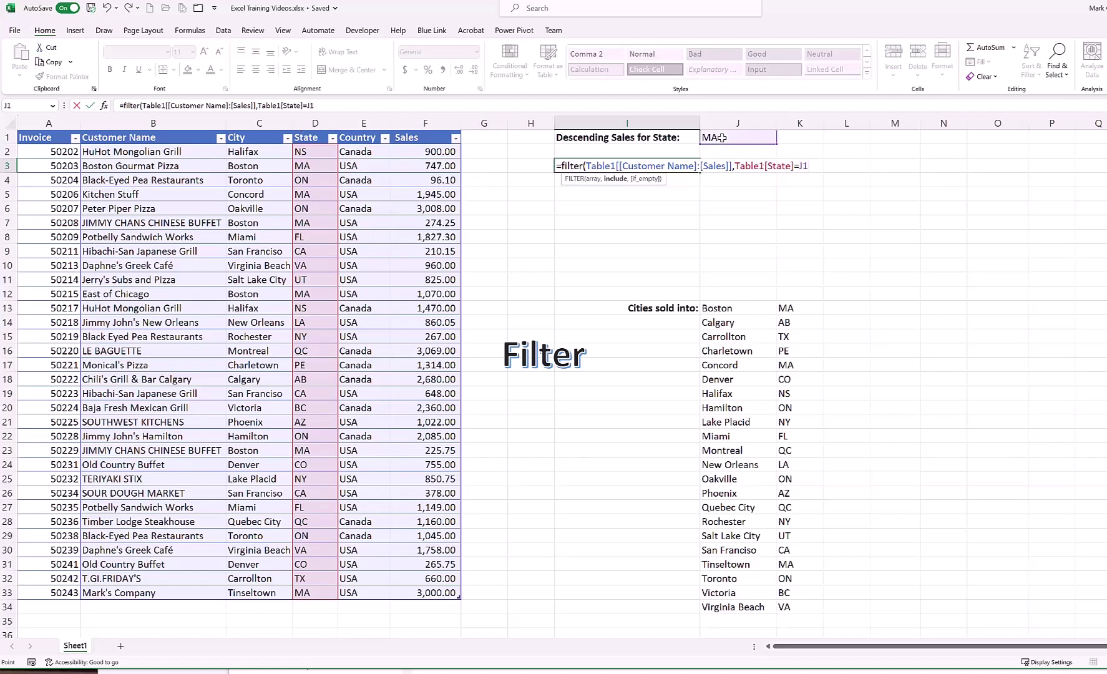
pyautogui.write(')')
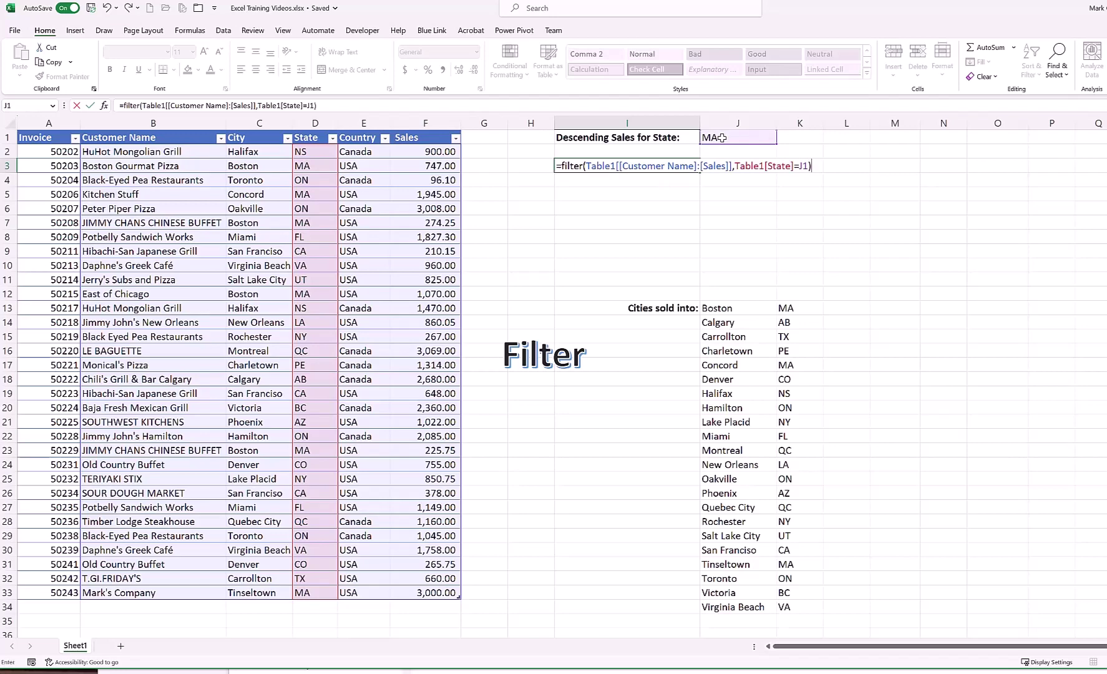
pyautogui.press('Return')
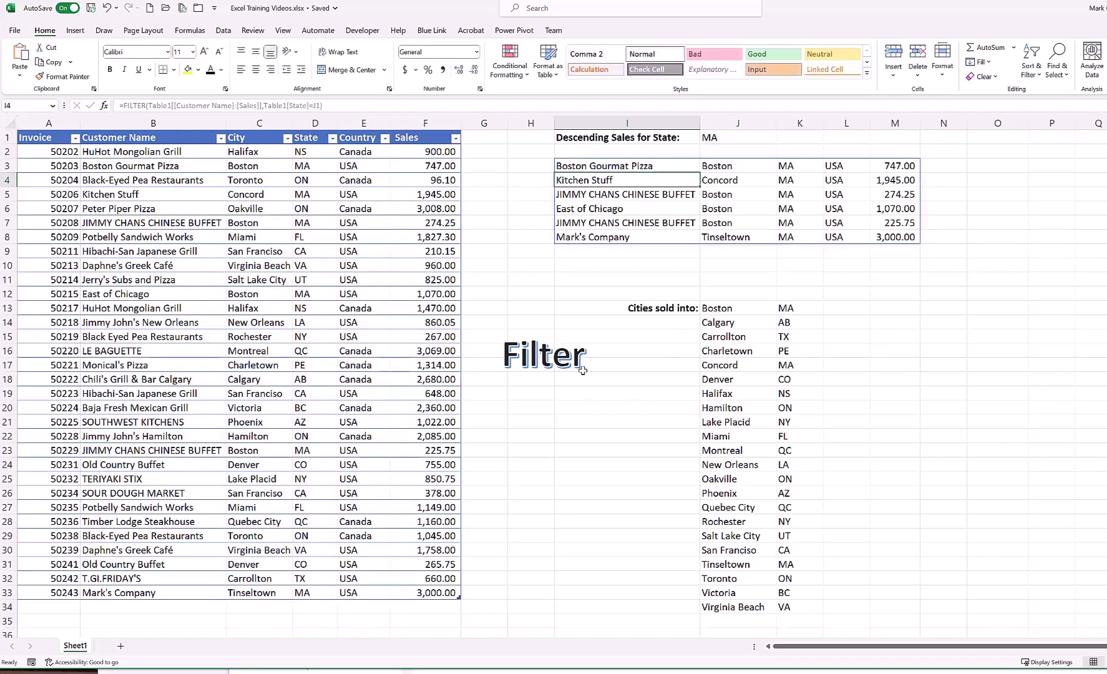
# Test the filter with ON in J1, switch back to MA, and inspect the spilled MA results
pyautogui.click(722, 143)
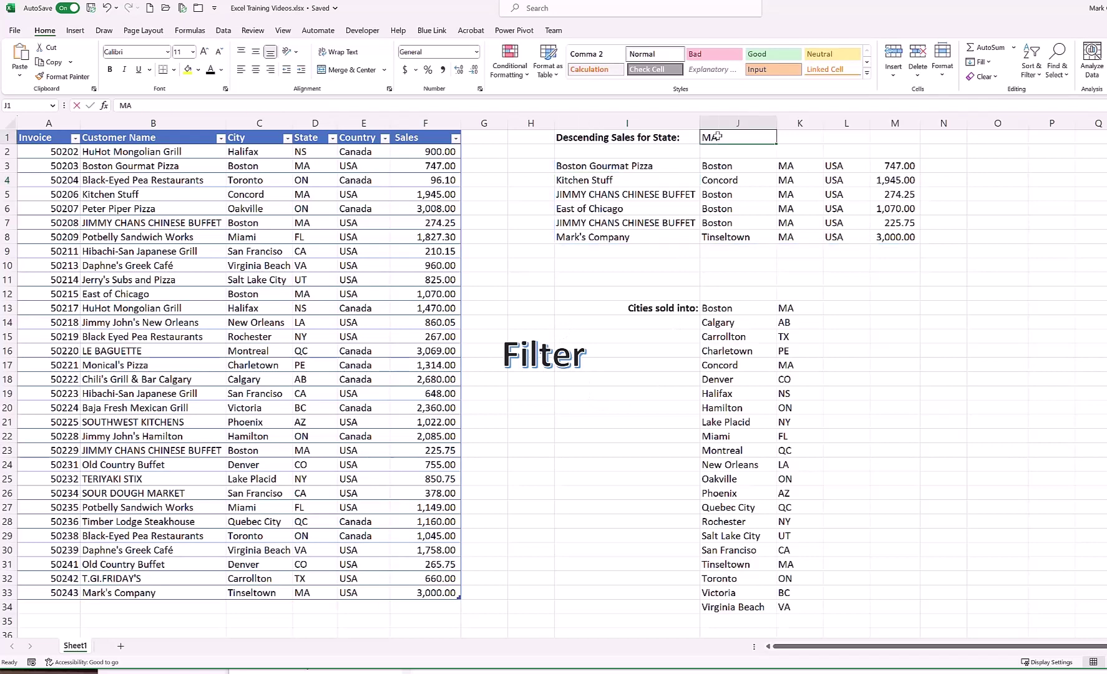
pyautogui.write('ON')
pyautogui.press('Return')
pyautogui.click(717, 137)
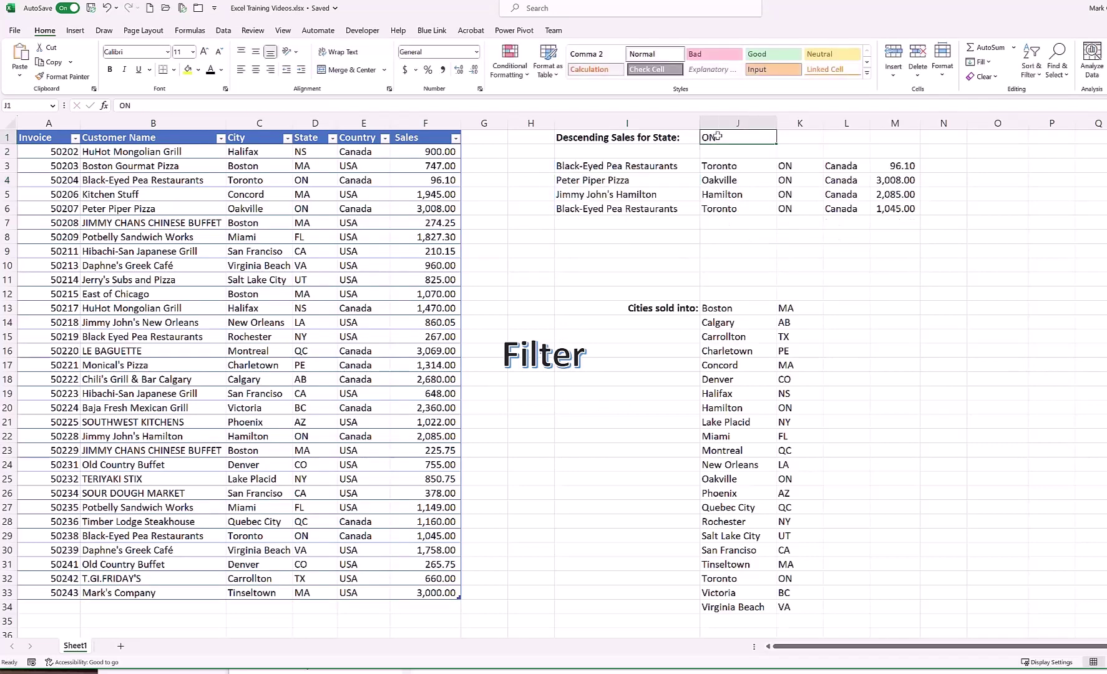
pyautogui.write('MA')
pyautogui.hotkey('ctrl', 'Return')
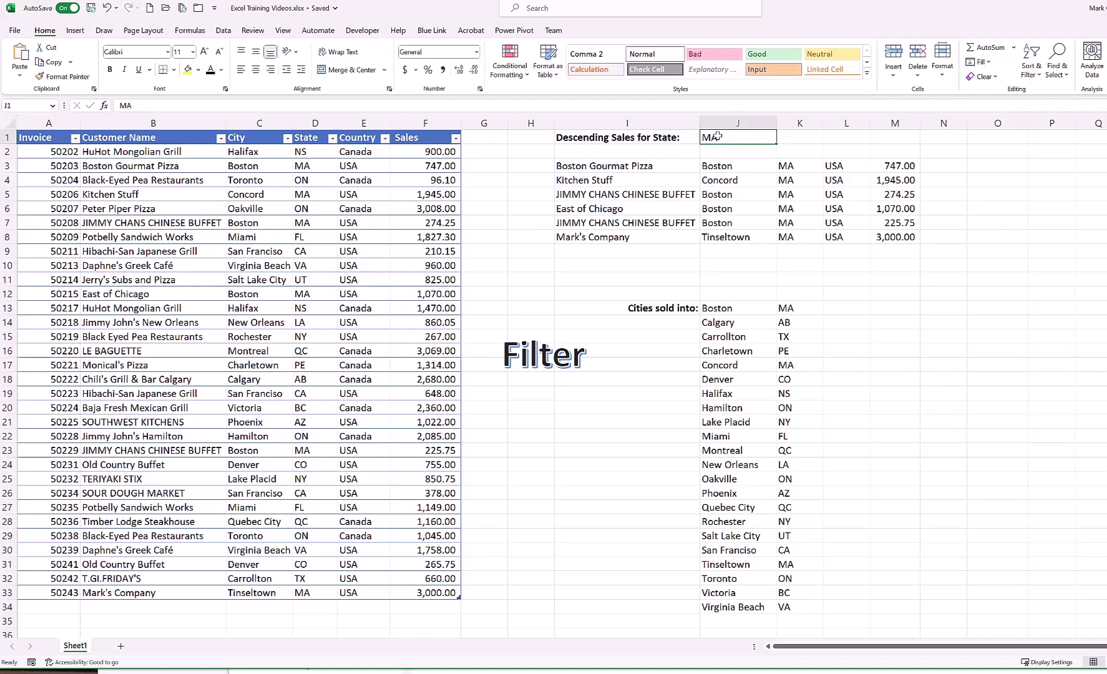
pyautogui.click(585, 169)
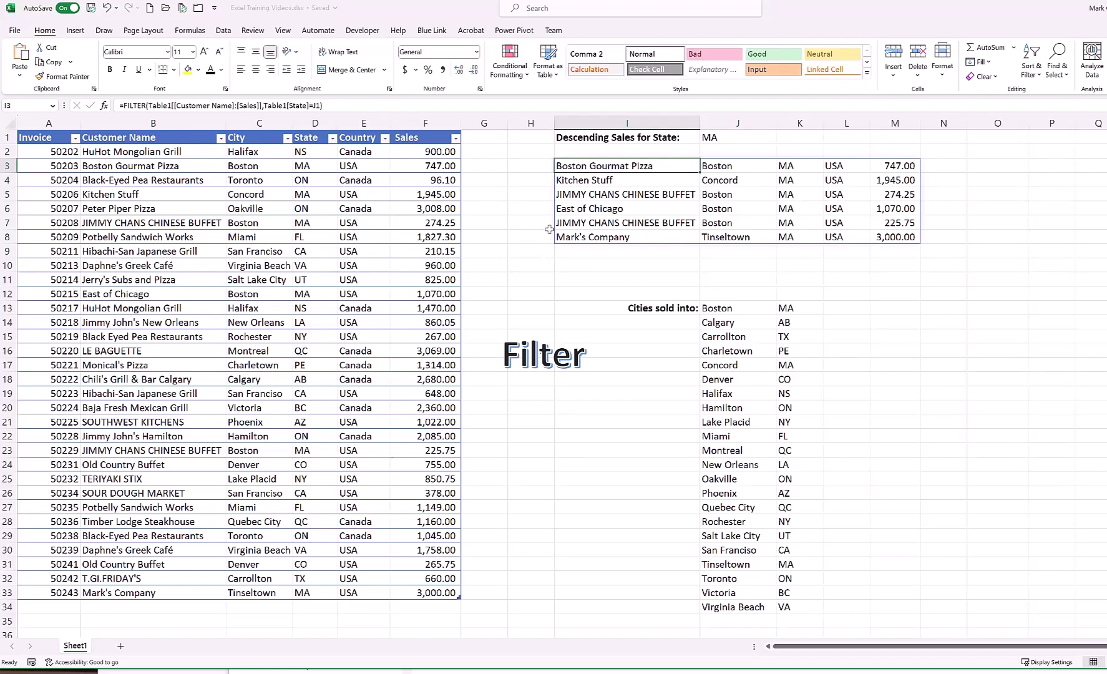
pyautogui.click(587, 179)
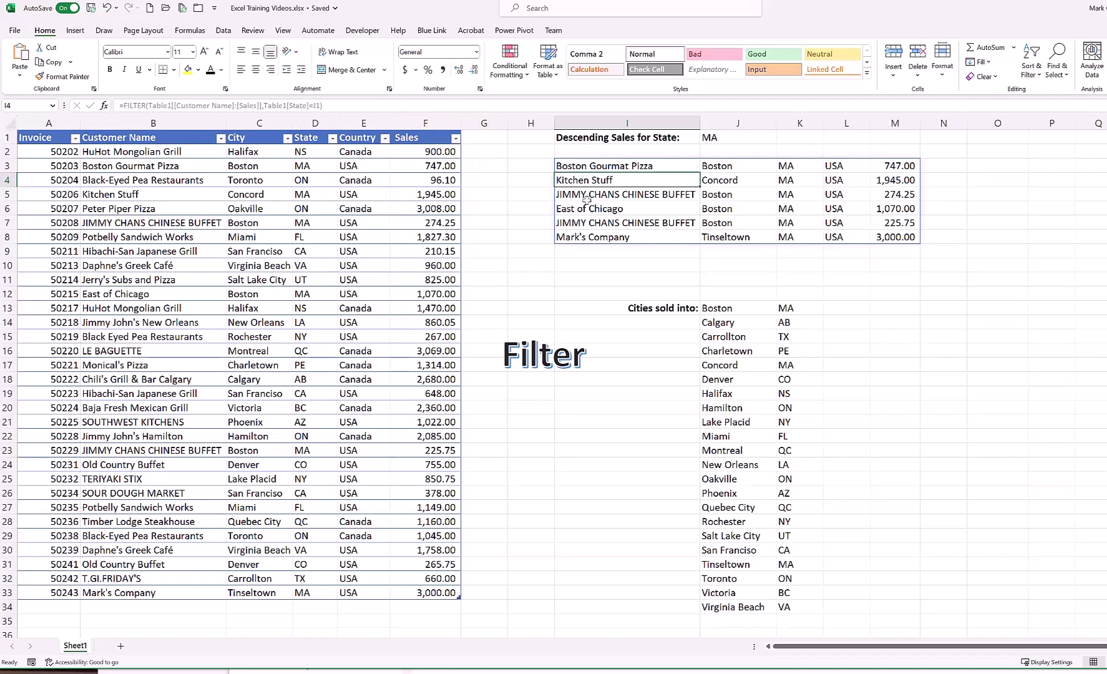
pyautogui.click(596, 165)
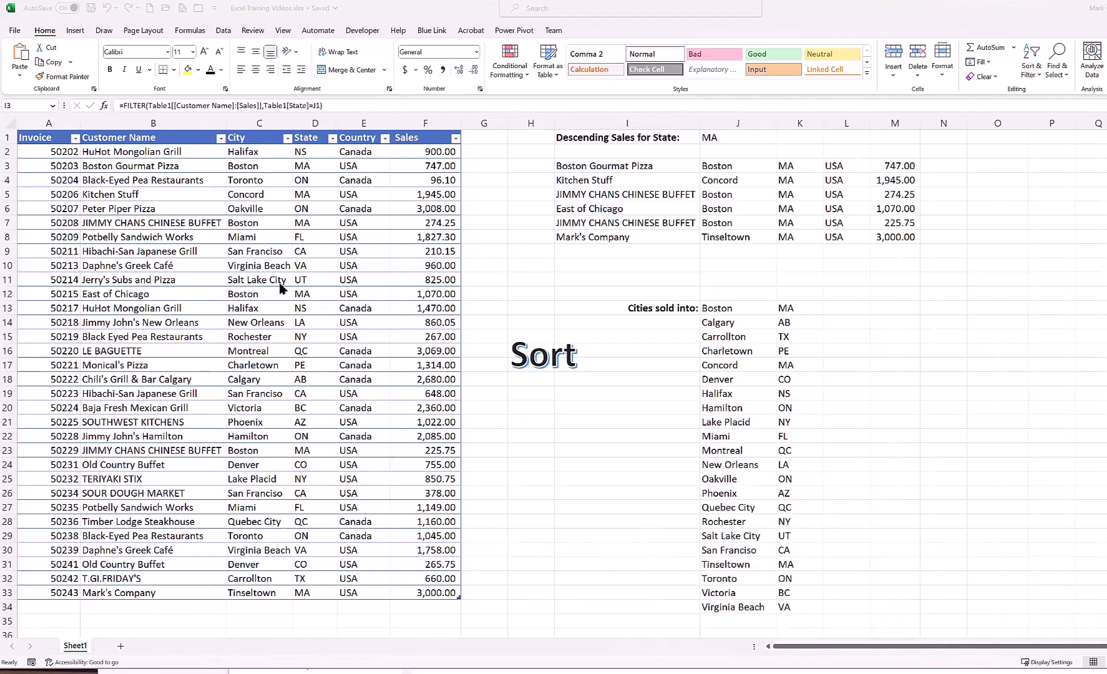
# Enter =SORT(Table1,6,-1) in N14 to spill the whole table sorted by descending Sales
pyautogui.click(941, 323)
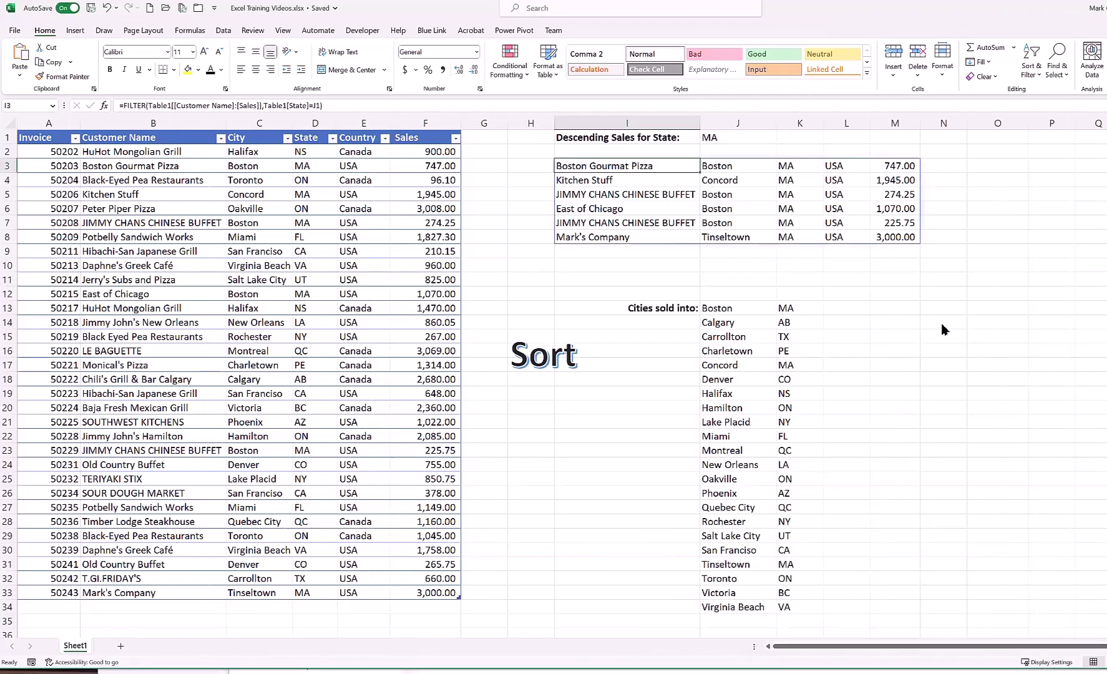
pyautogui.write('=')
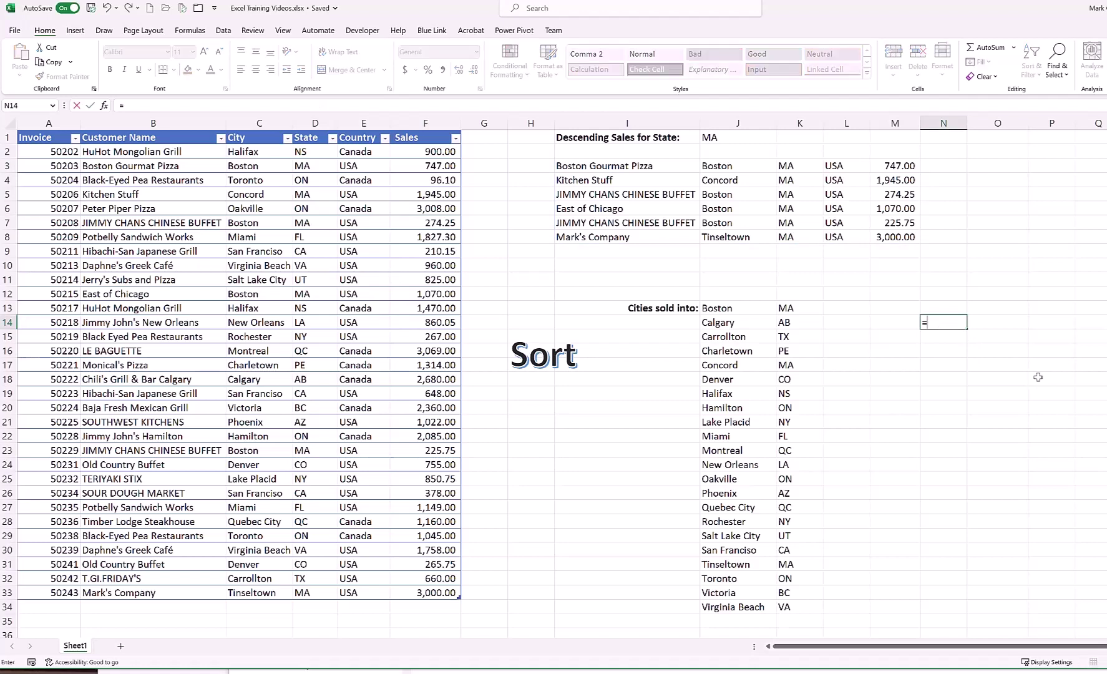
pyautogui.write('sort')
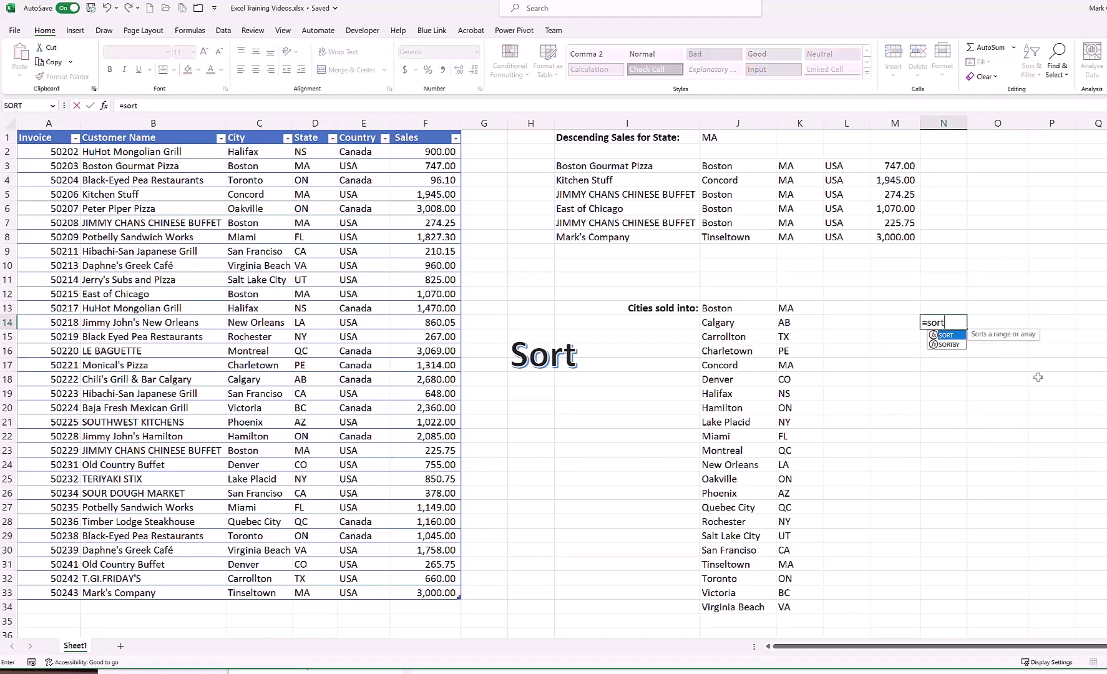
pyautogui.write('(')
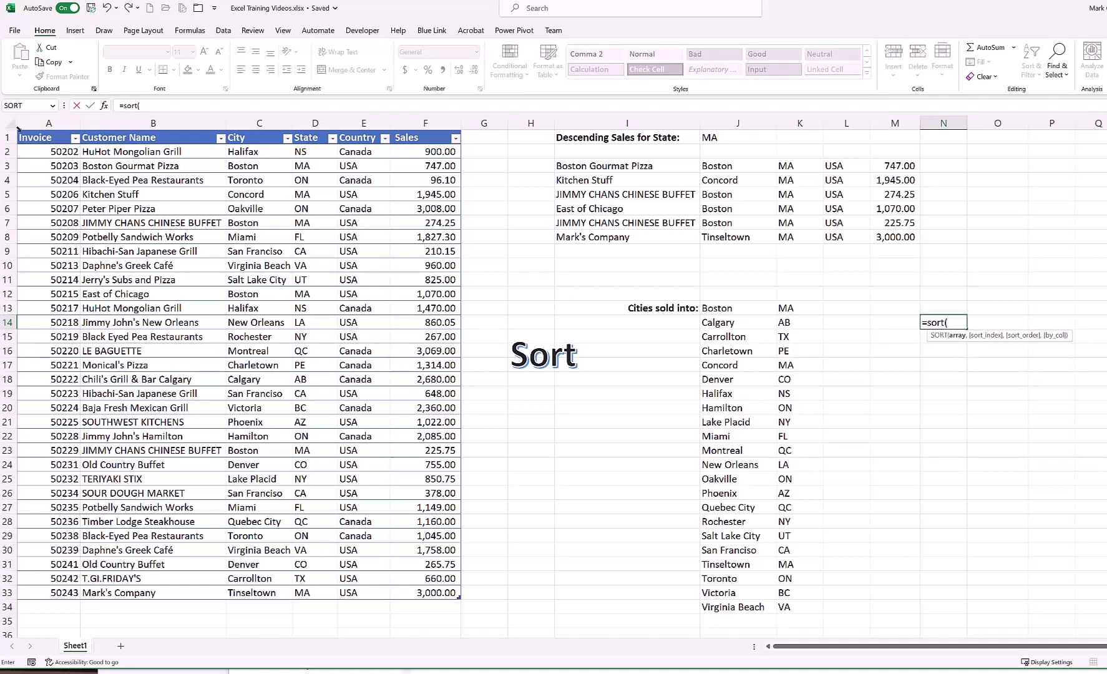
pyautogui.click(20, 131)
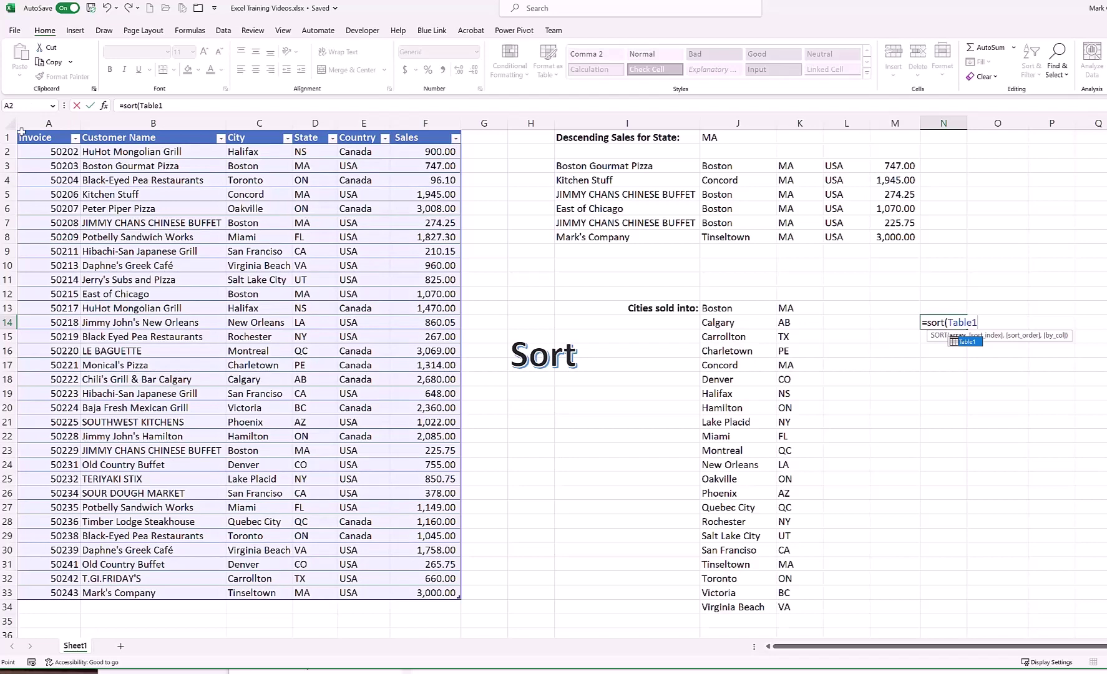
pyautogui.write(',6')
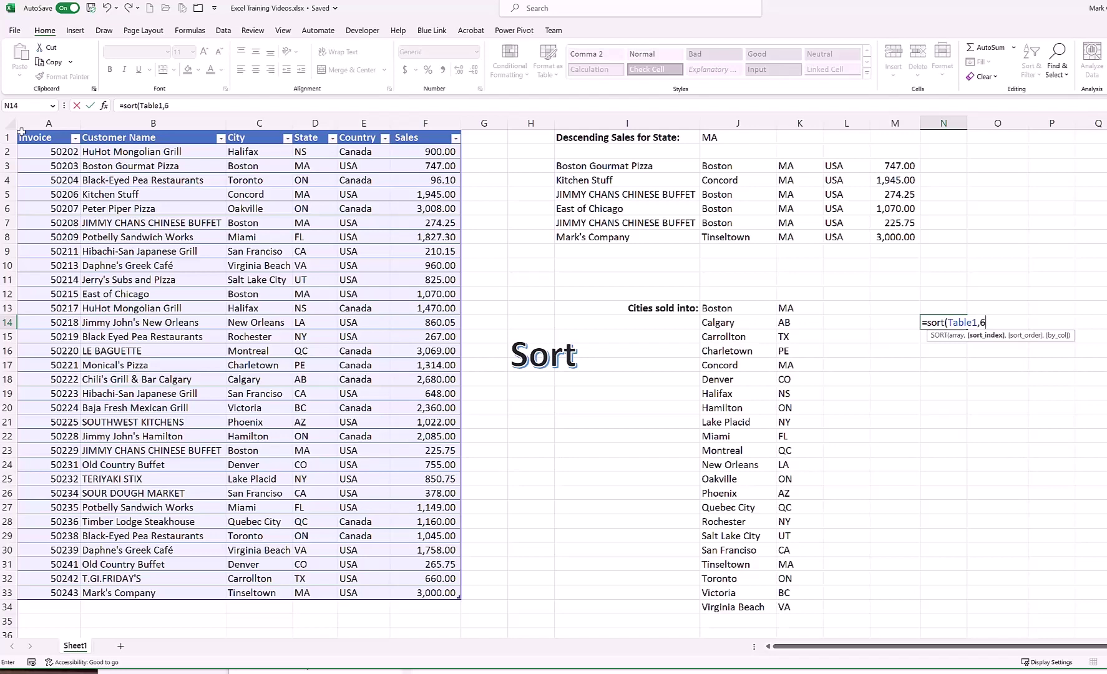
pyautogui.write(',')
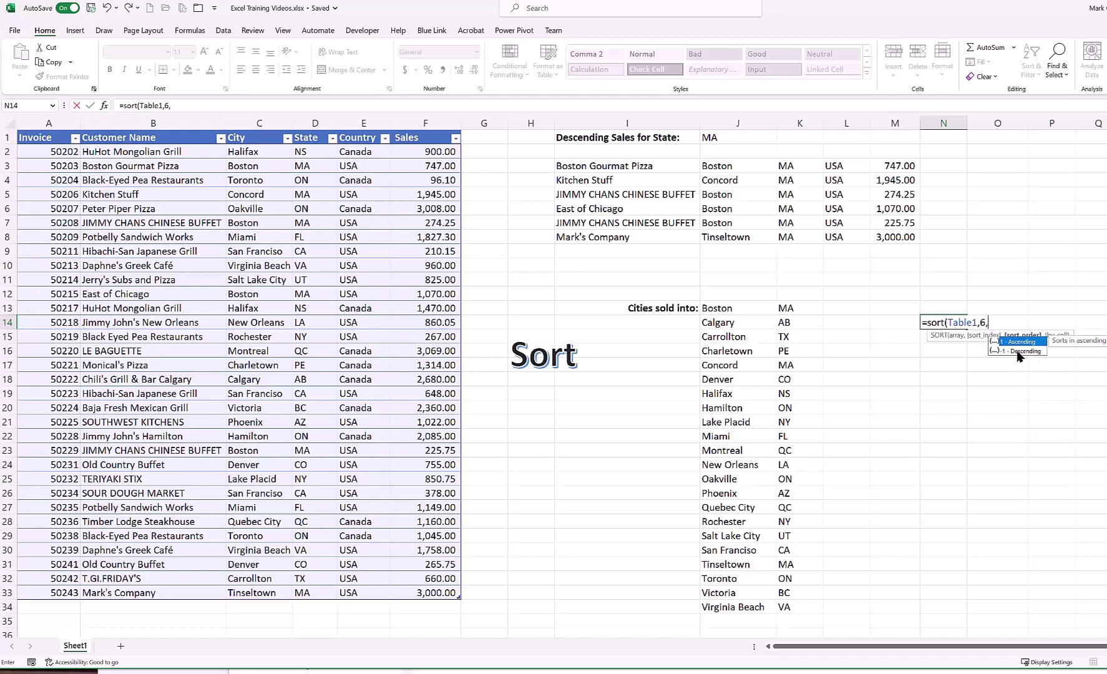
pyautogui.doubleClick(1018, 352)
pyautogui.write(')')
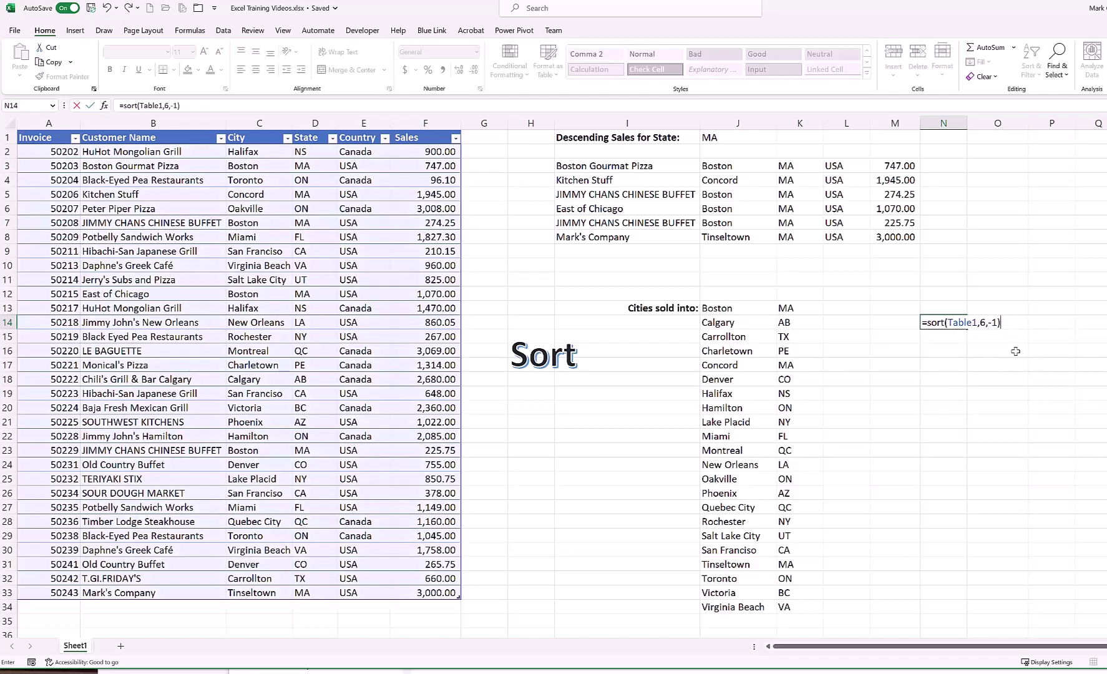
pyautogui.press('Return')
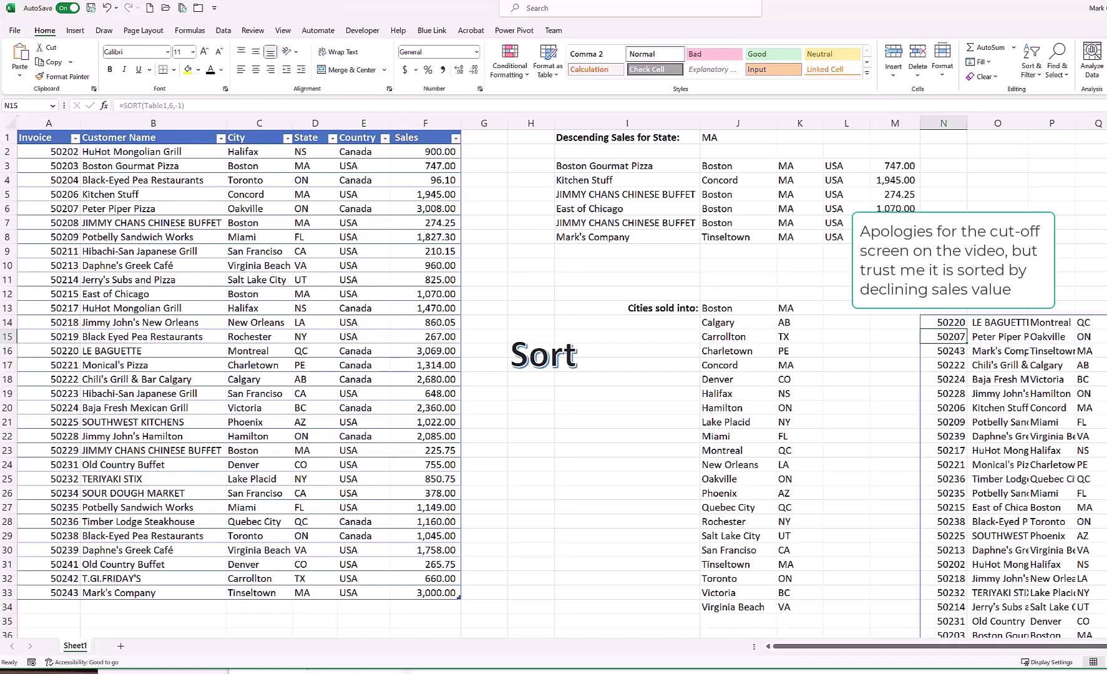
# Apply accounting number format to the Sales column, then review the SORT and FILTER formulas
pyautogui.moveTo(424, 151); pyautogui.dragTo(423, 592)
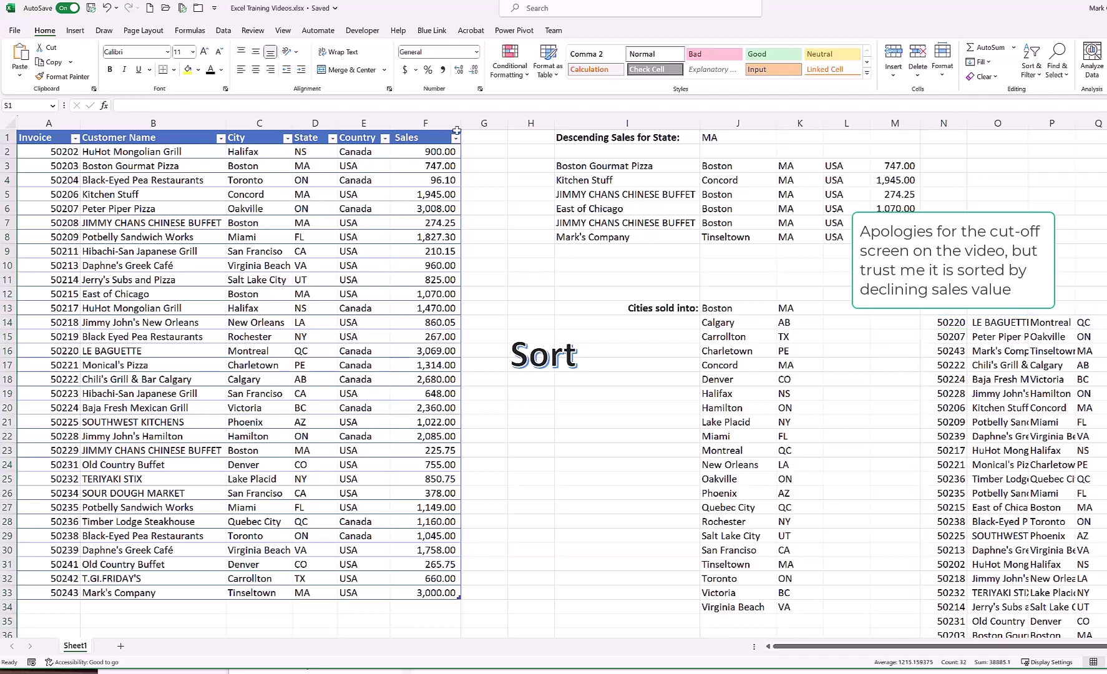
pyautogui.click(444, 71)
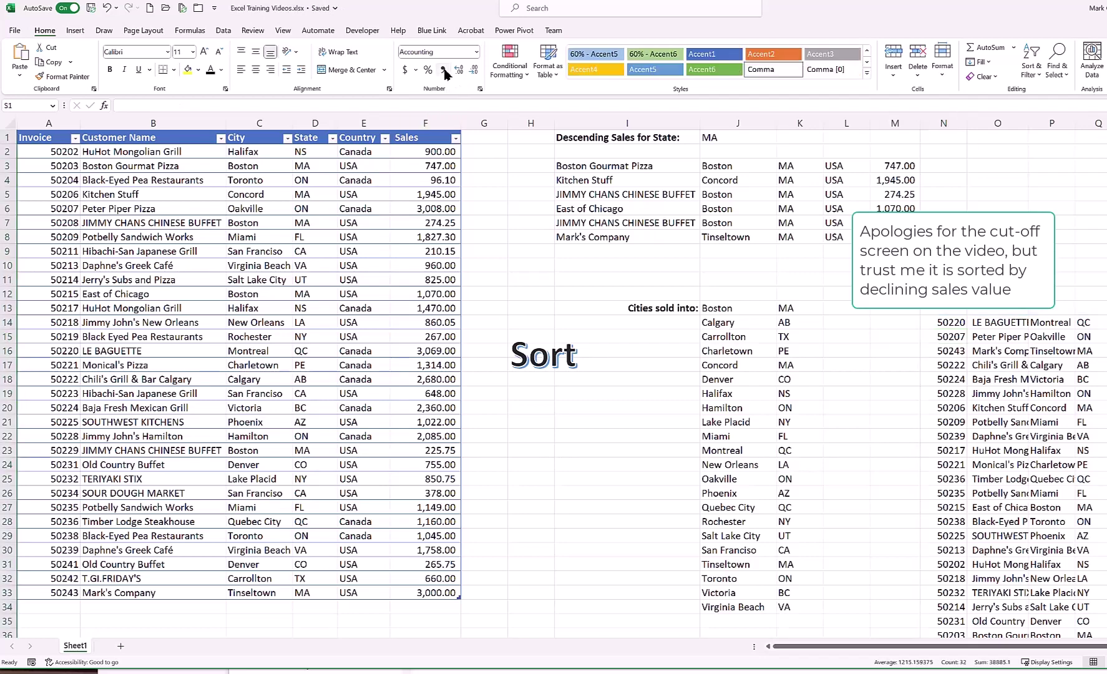
pyautogui.click(1051, 209)
pyautogui.click(949, 322)
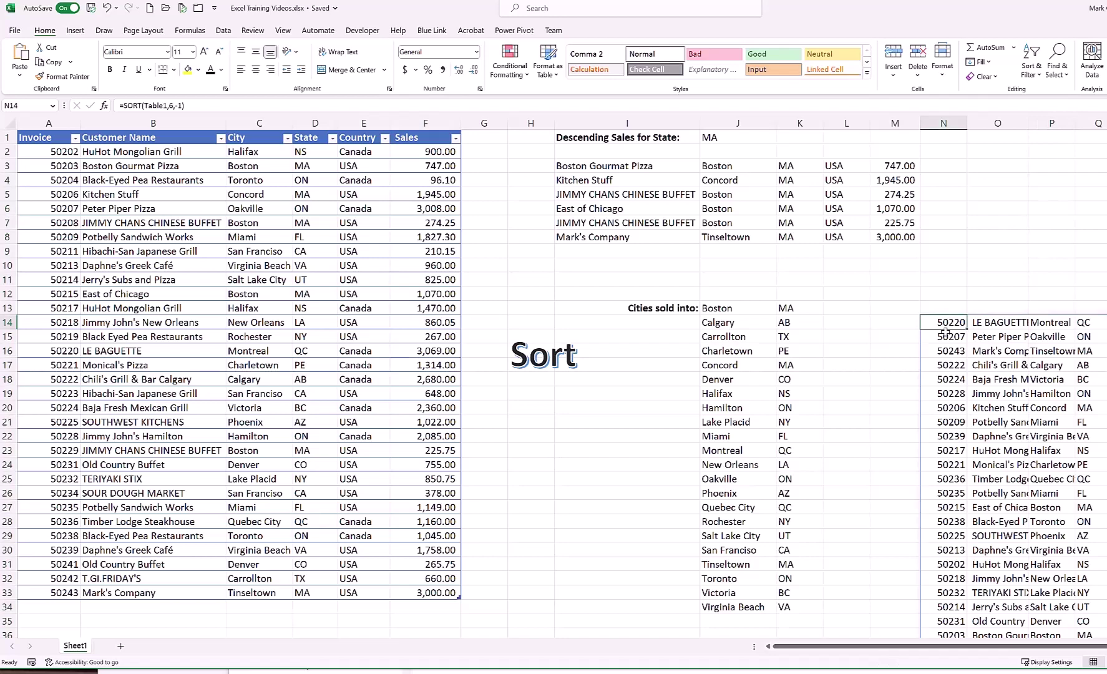
pyautogui.click(582, 162)
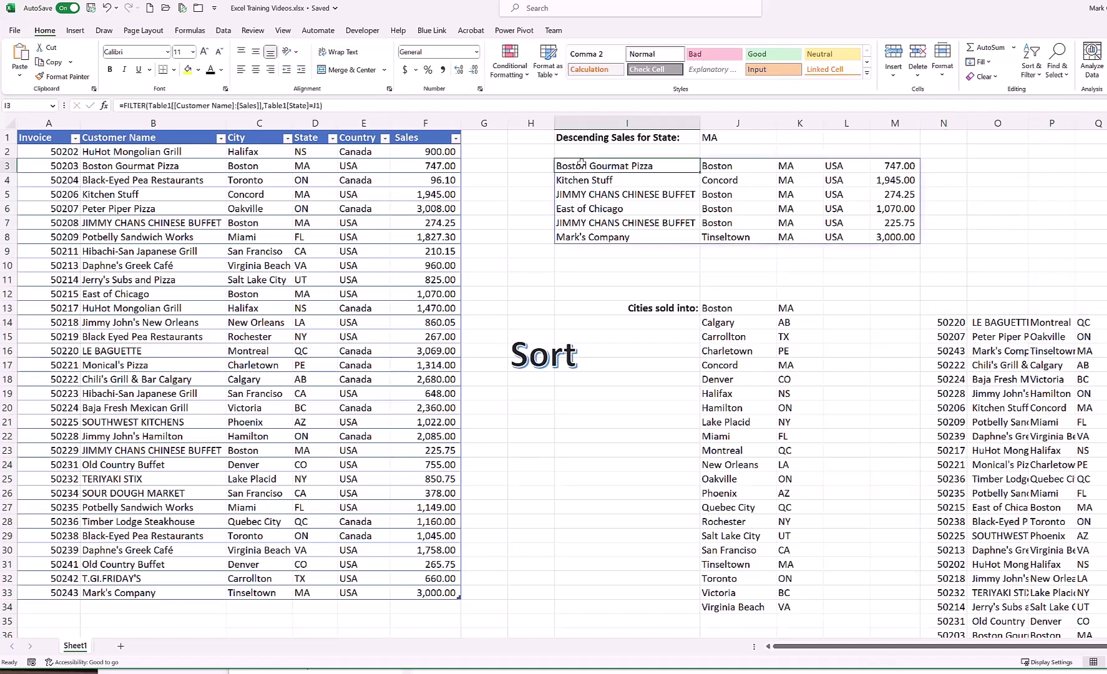
# Wrap the I3 filter in SORT(...,5,-1) so MA sales list from 3,000 down, then select F33
pyautogui.click(123, 105)
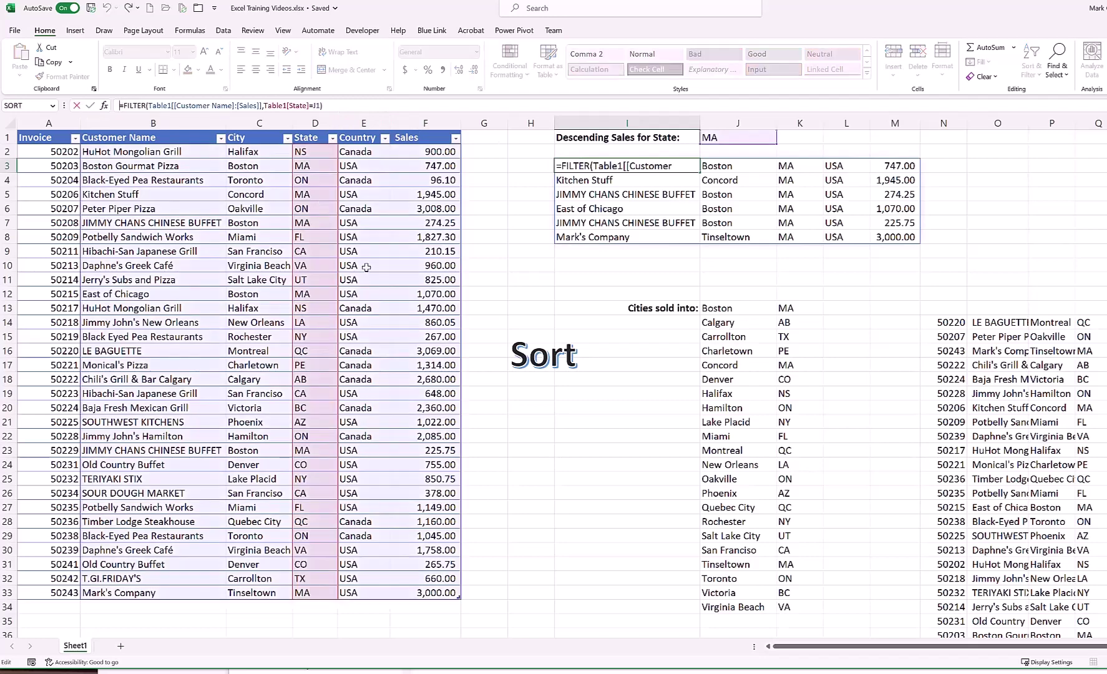
pyautogui.write('sort')
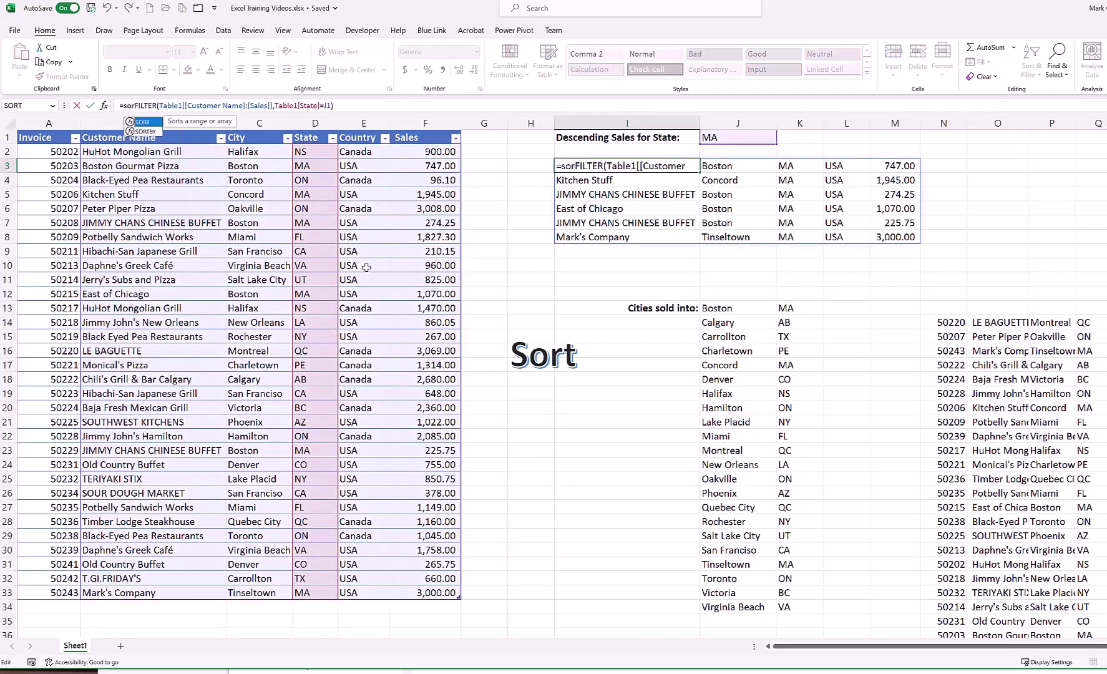
pyautogui.write('(')
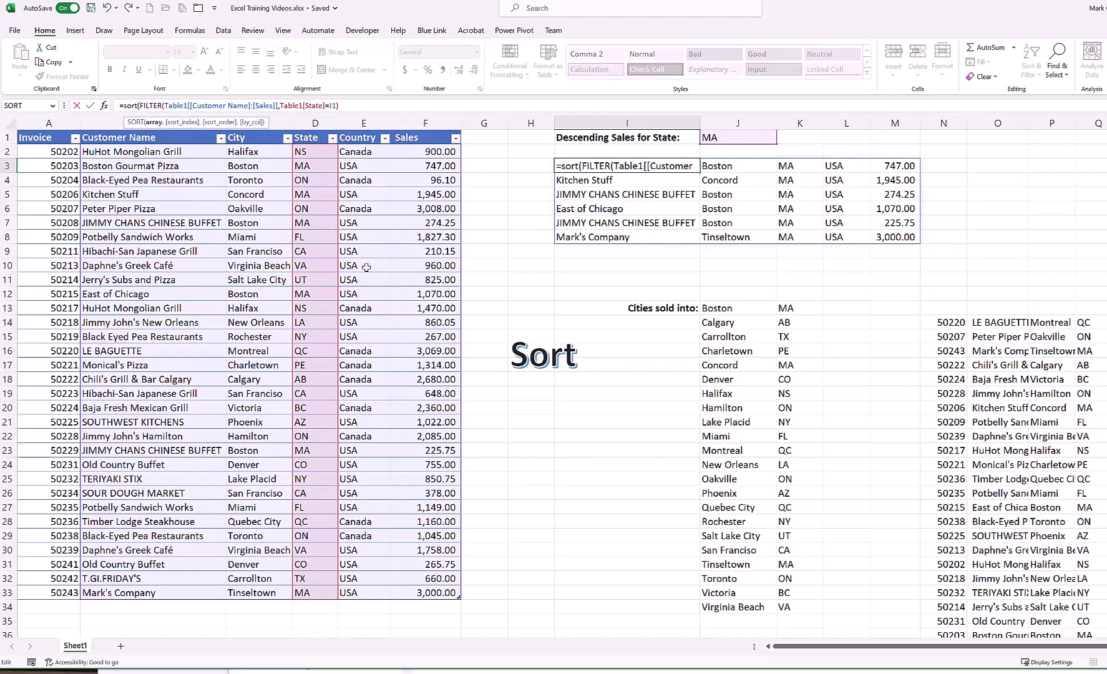
pyautogui.press('End')
pyautogui.write(',')
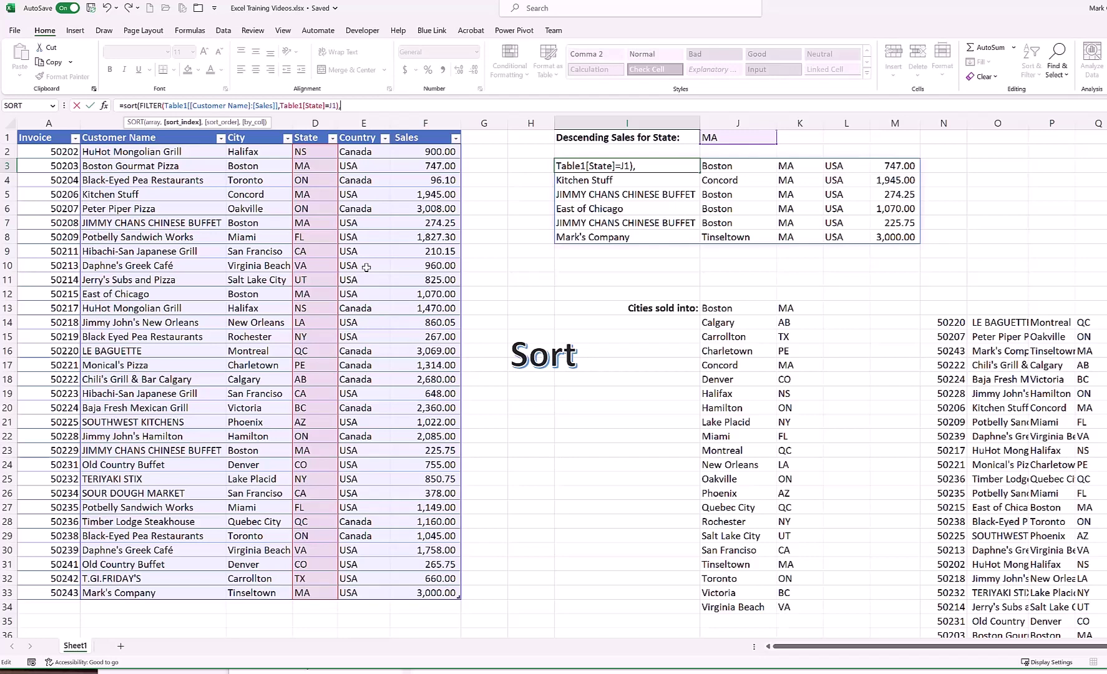
pyautogui.write('5,')
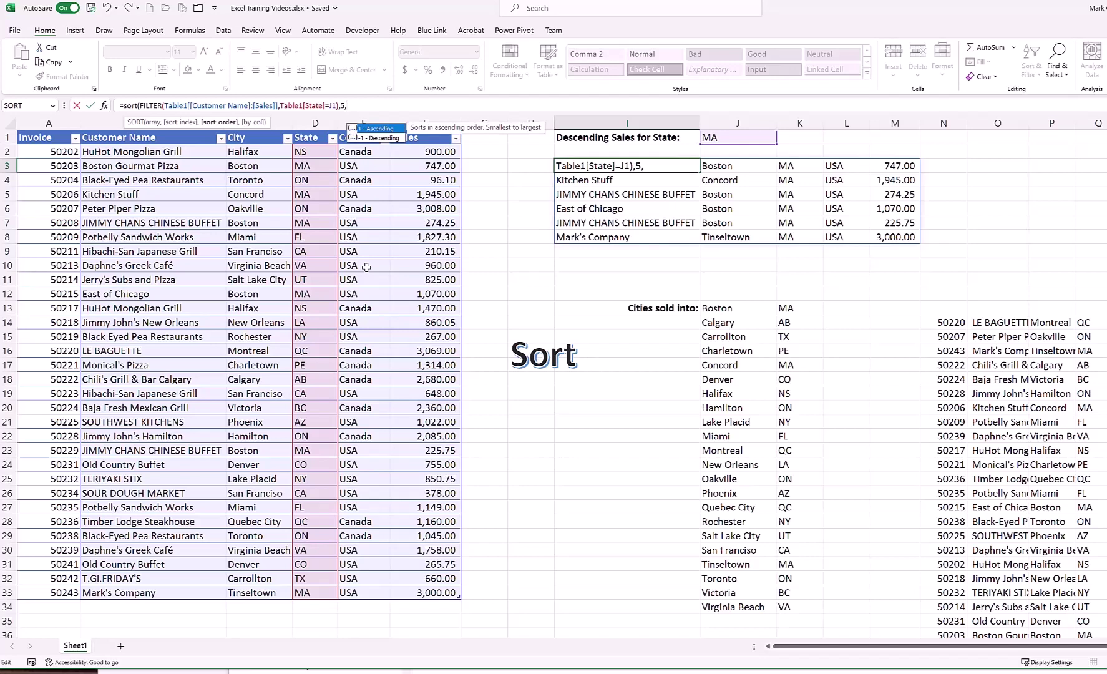
pyautogui.write('-1')
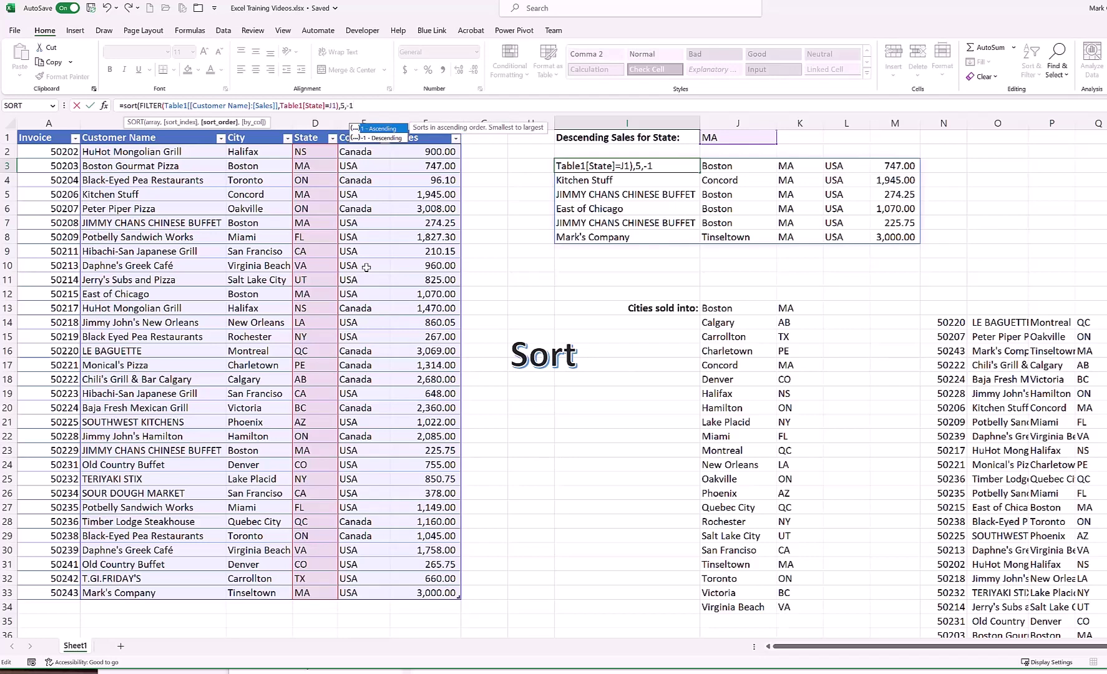
pyautogui.press('Return')
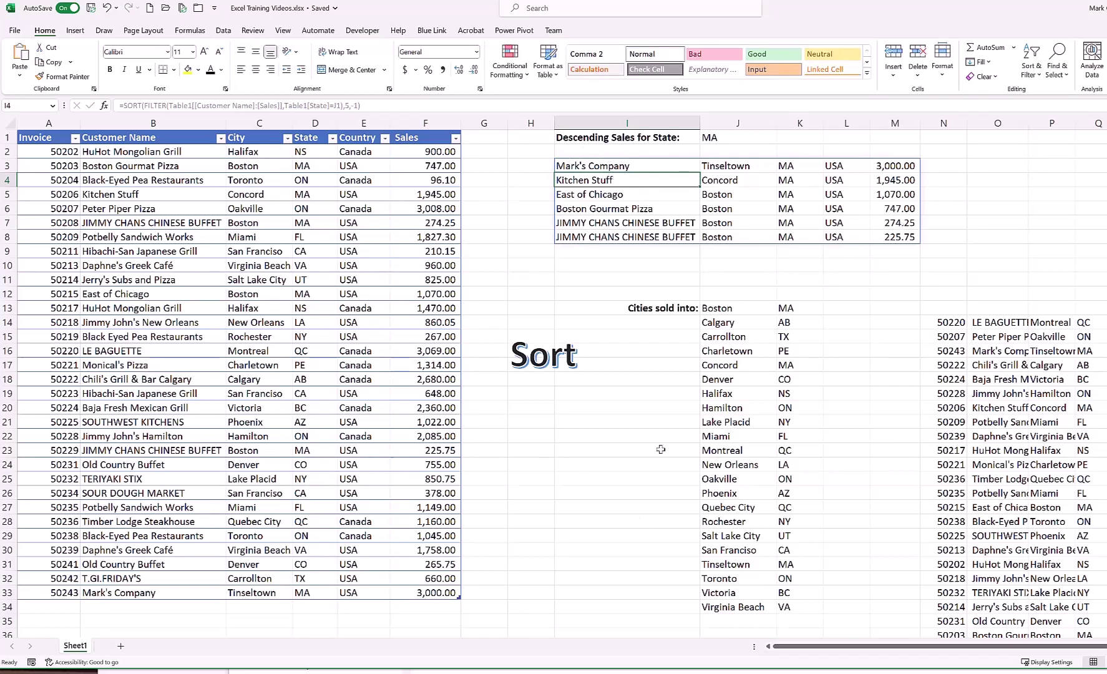
pyautogui.click(439, 590)
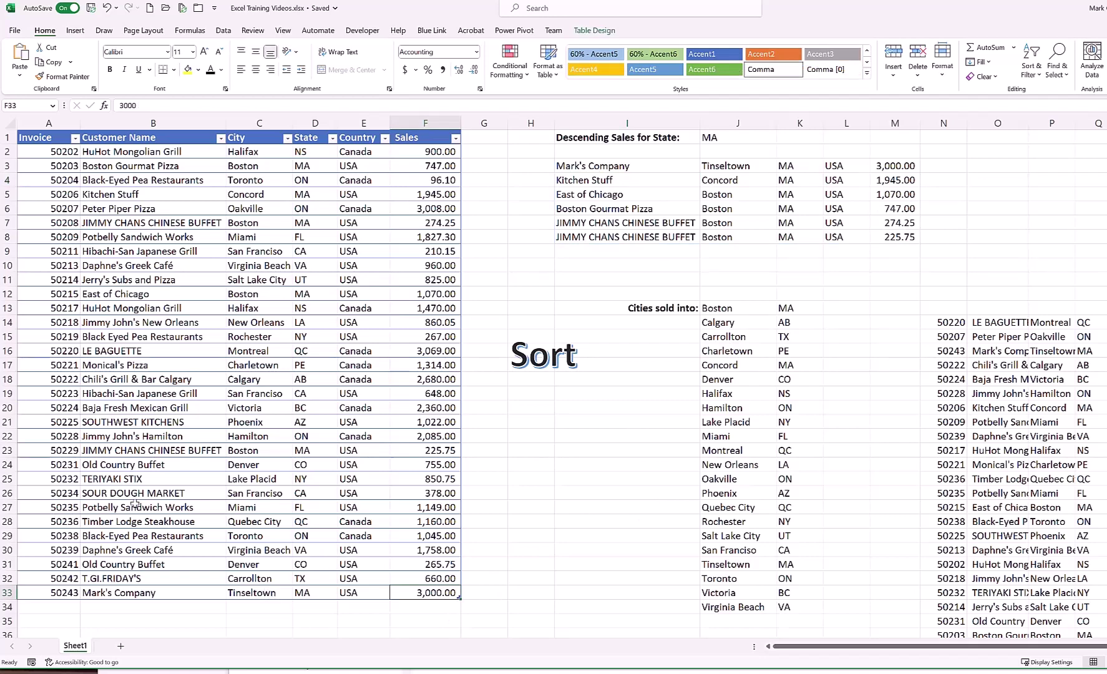
pyautogui.write('1200')
# Set Mark's Company's sale in F33 to 1,200 so Kitchen Stuff's 1,945 sorts first
pyautogui.press('Return')
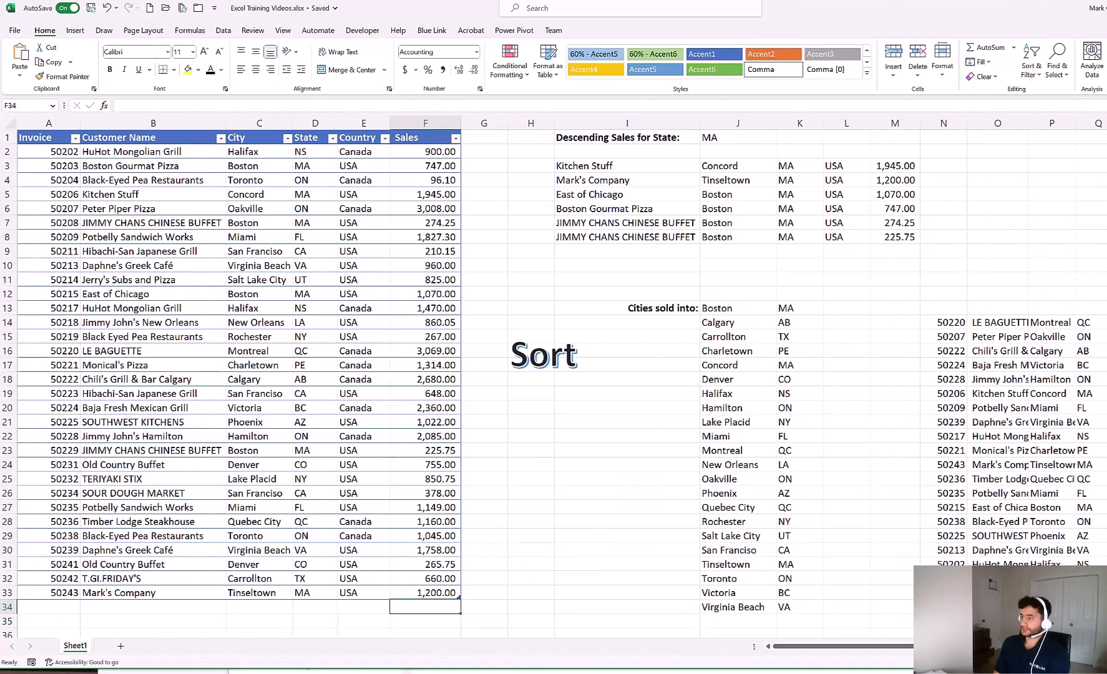
# Delete the sorted table copy at N14 and move to M14
pyautogui.click(955, 321)
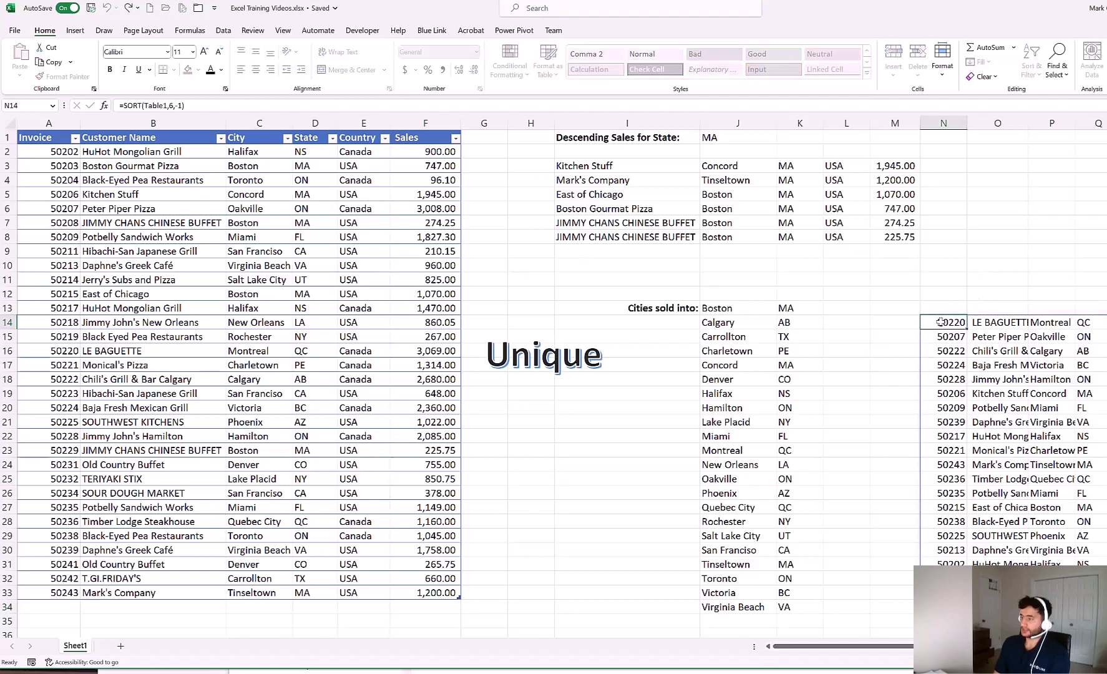
pyautogui.press('Delete')
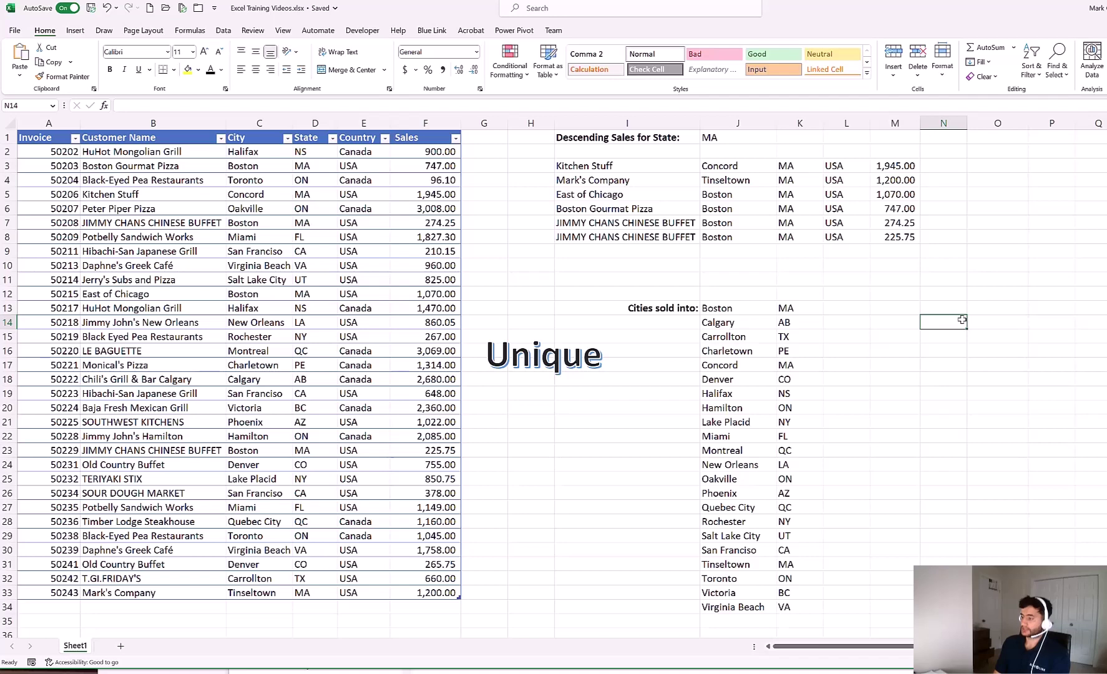
pyautogui.press('Left')
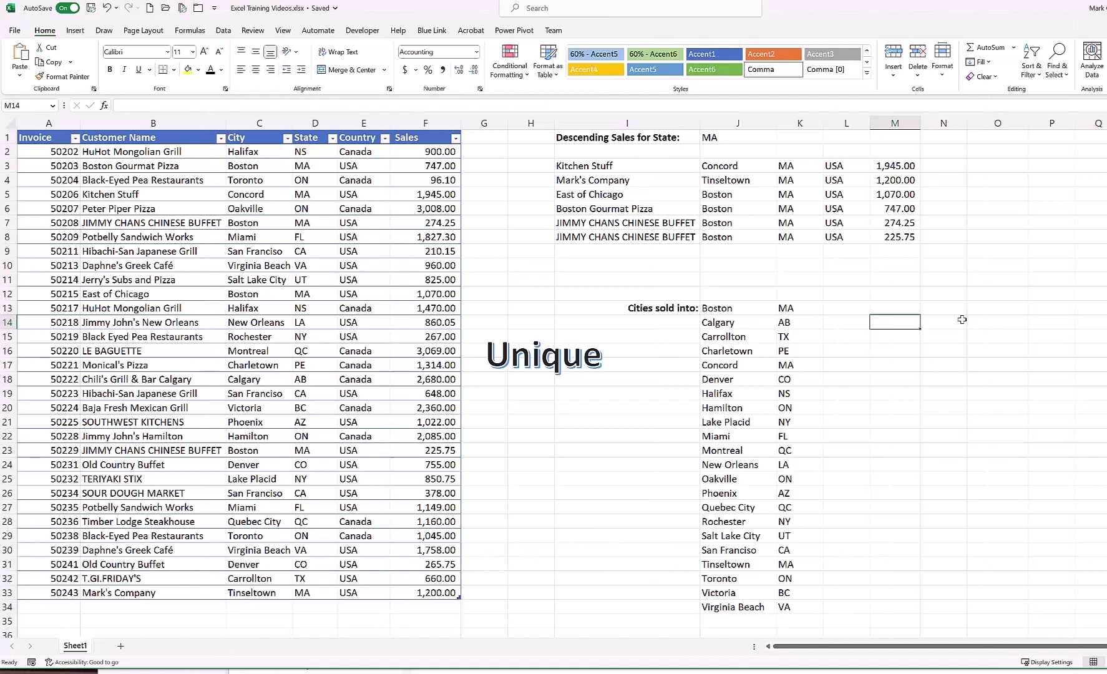
pyautogui.write('=un')
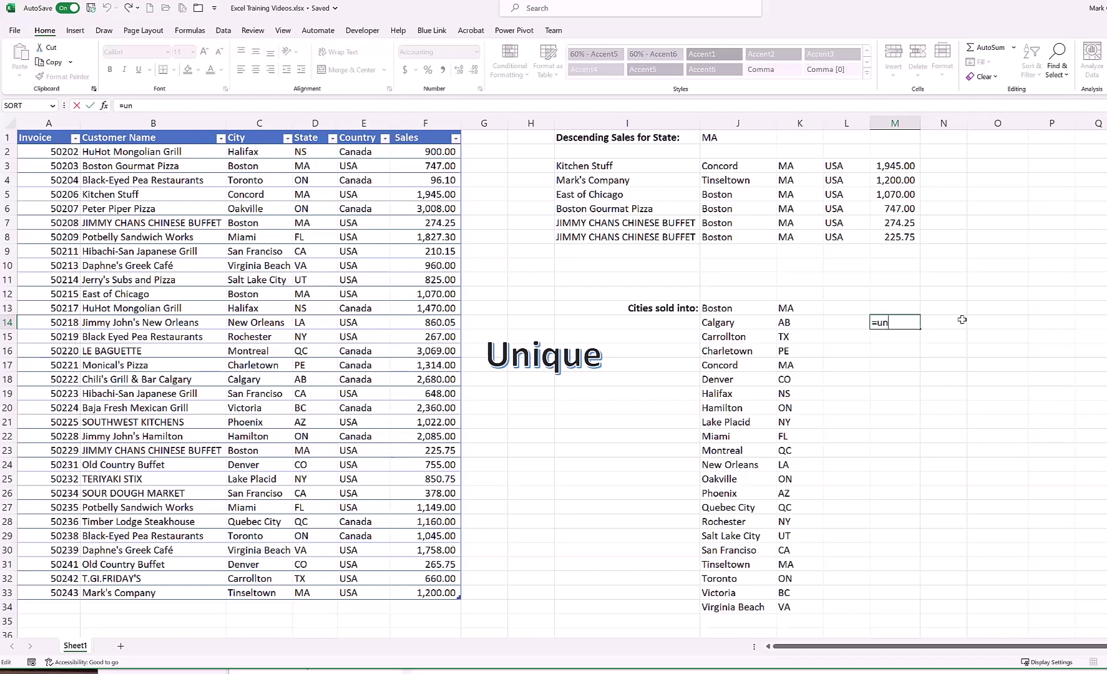
pyautogui.write('ique(')
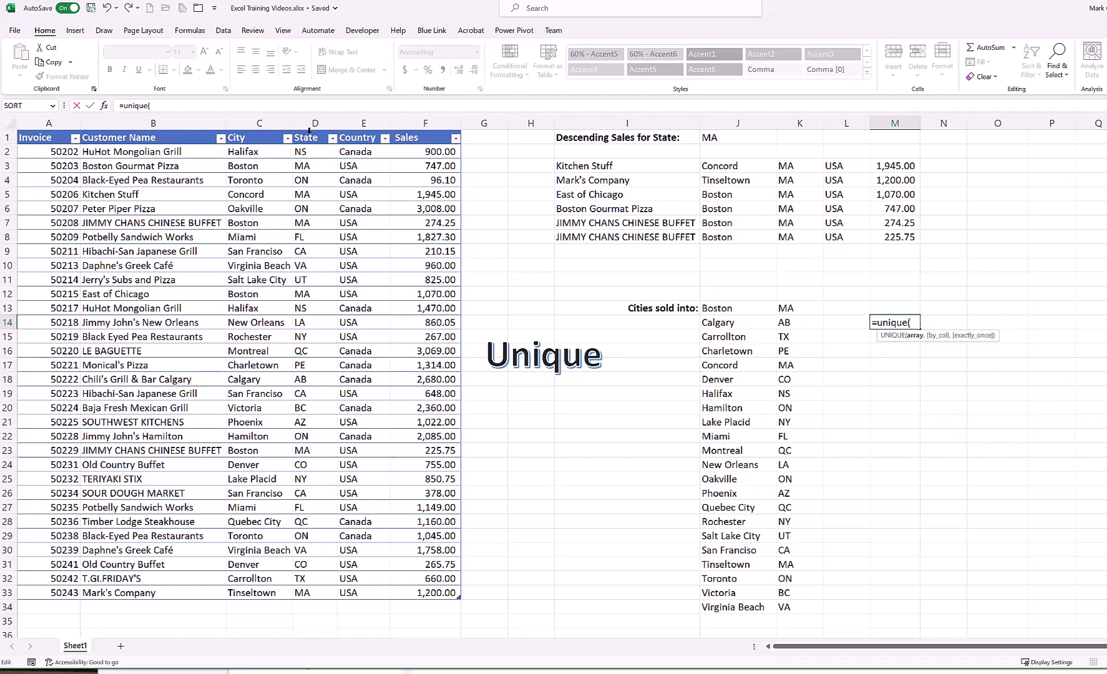
# Enter =UNIQUE(Table1[State]) in M14 to list each state once, then check the cities-list formula
pyautogui.click(309, 131)
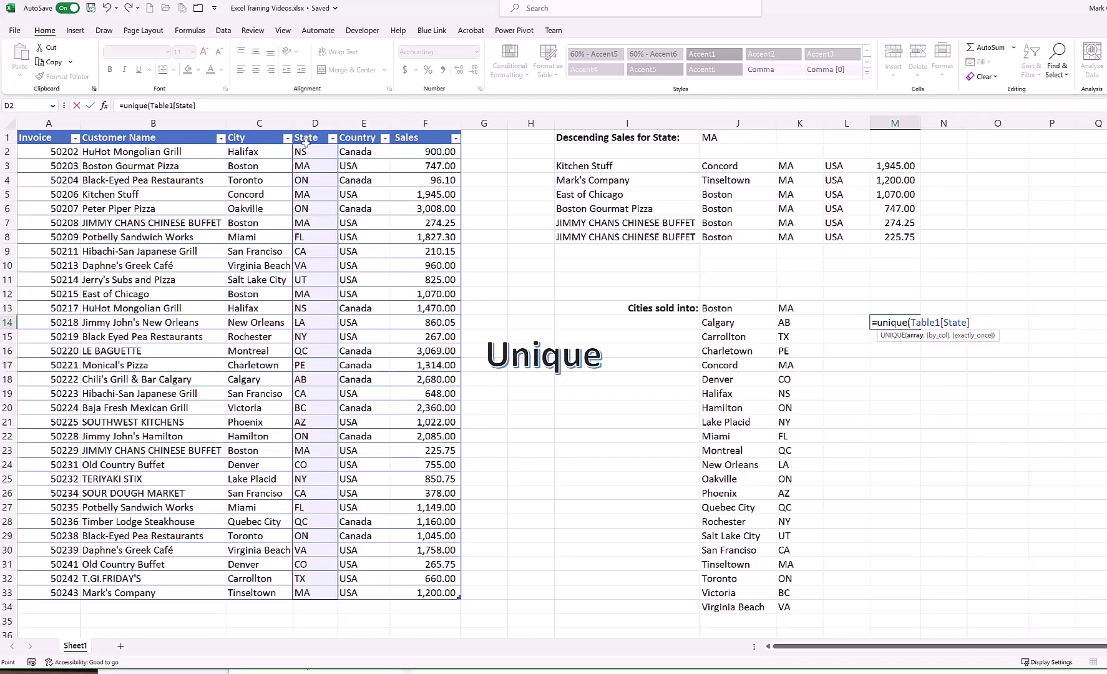
pyautogui.write(')')
pyautogui.press('Return')
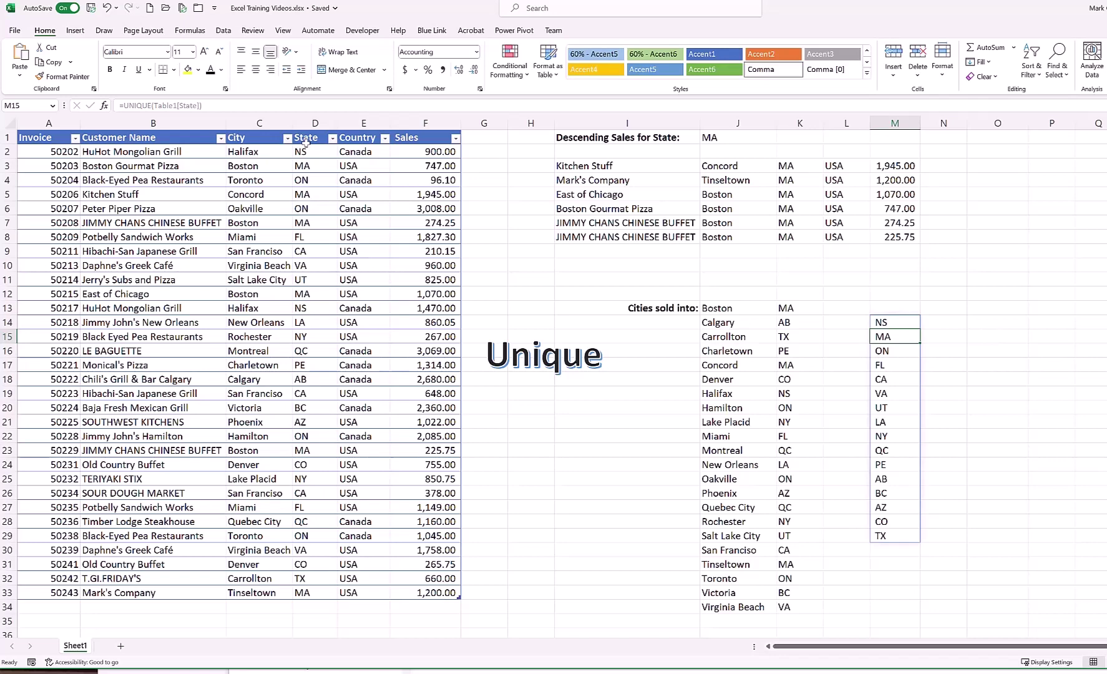
pyautogui.click(722, 313)
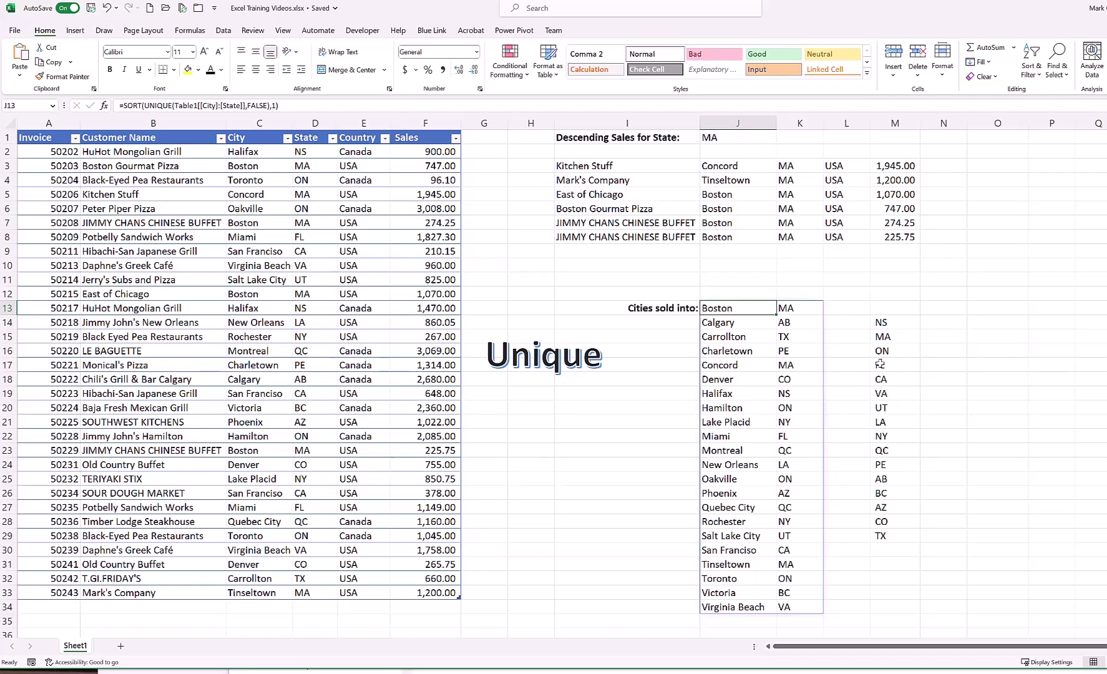
# Change M14 to =SORT(UNIQUE(Table1[State]),1) for states AB through VA, and select the Unique caption to remove it
pyautogui.click(884, 325)
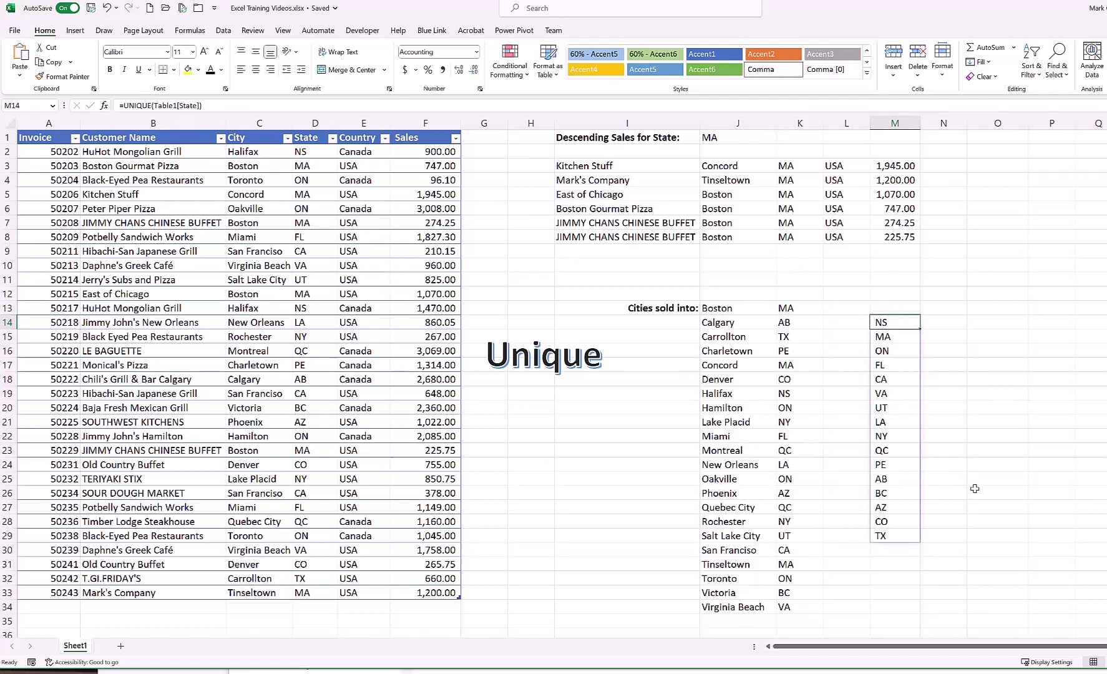
pyautogui.click(121, 105)
pyautogui.write('sort')
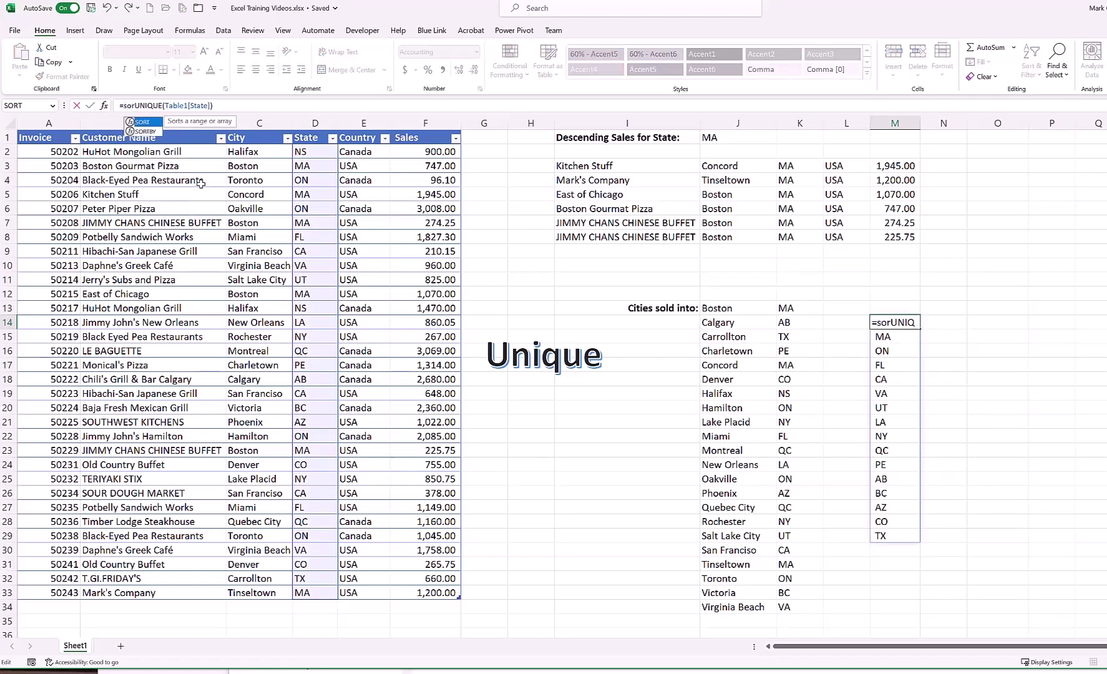
pyautogui.write('(')
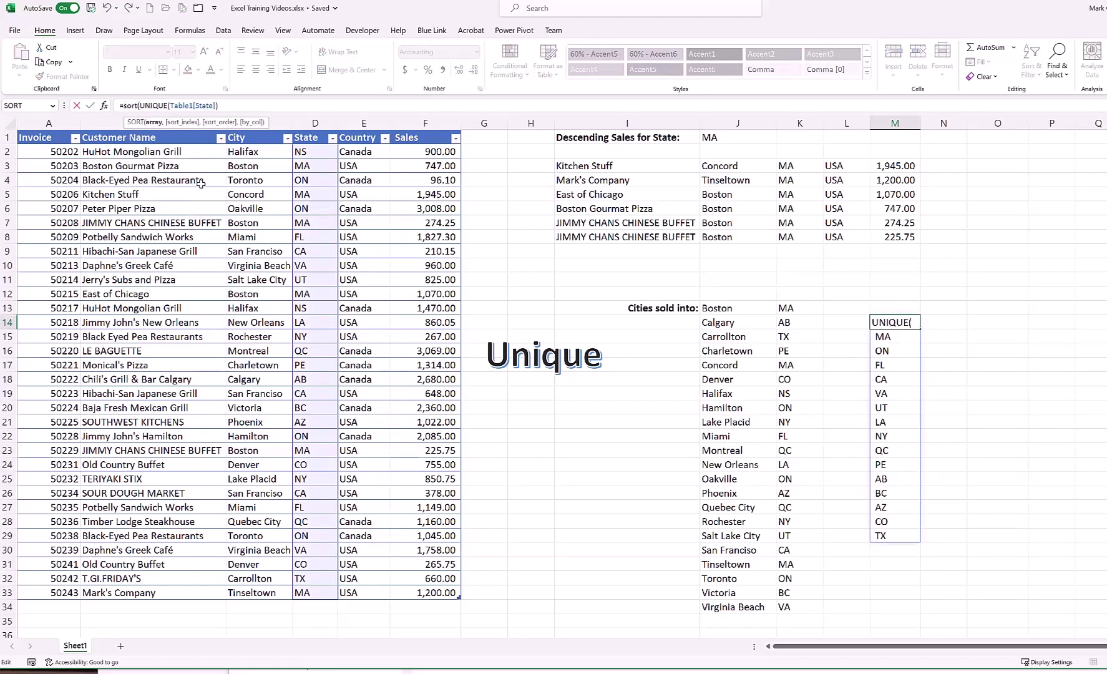
pyautogui.press('End')
pyautogui.write(',')
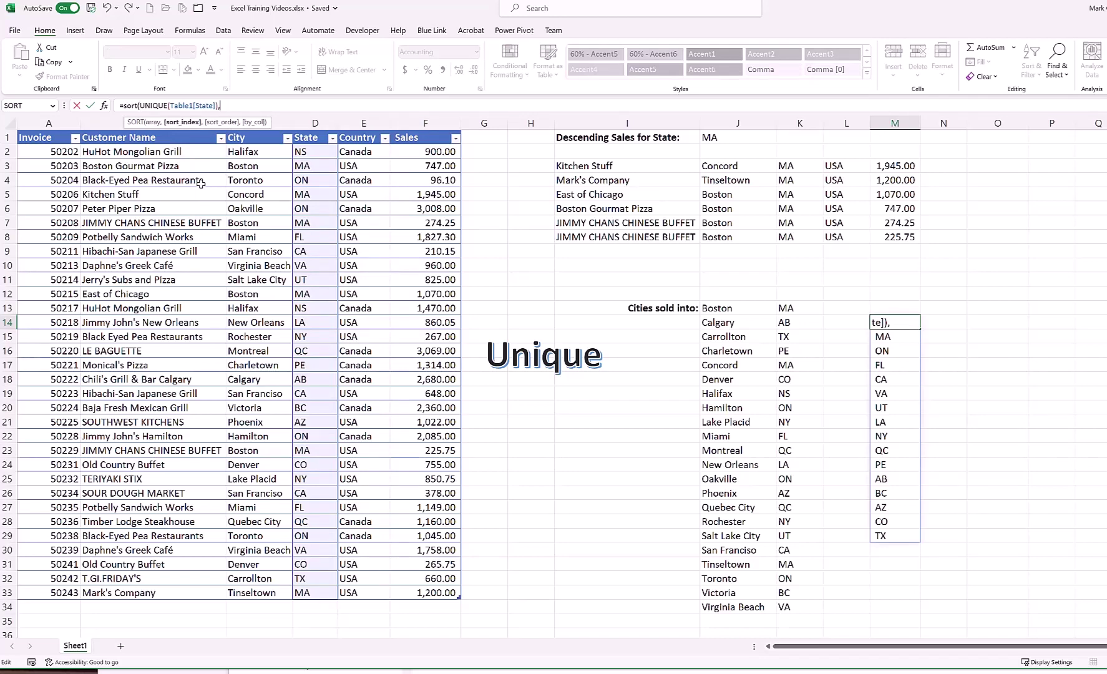
pyautogui.write('1')
pyautogui.press('Return')
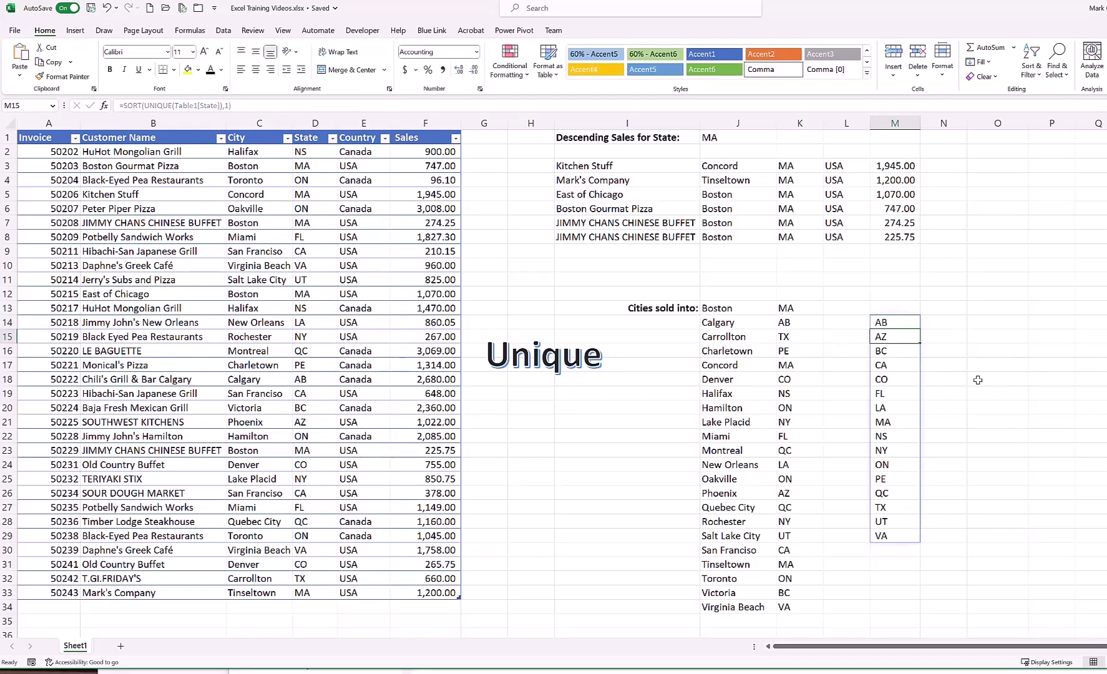
pyautogui.click(597, 369)
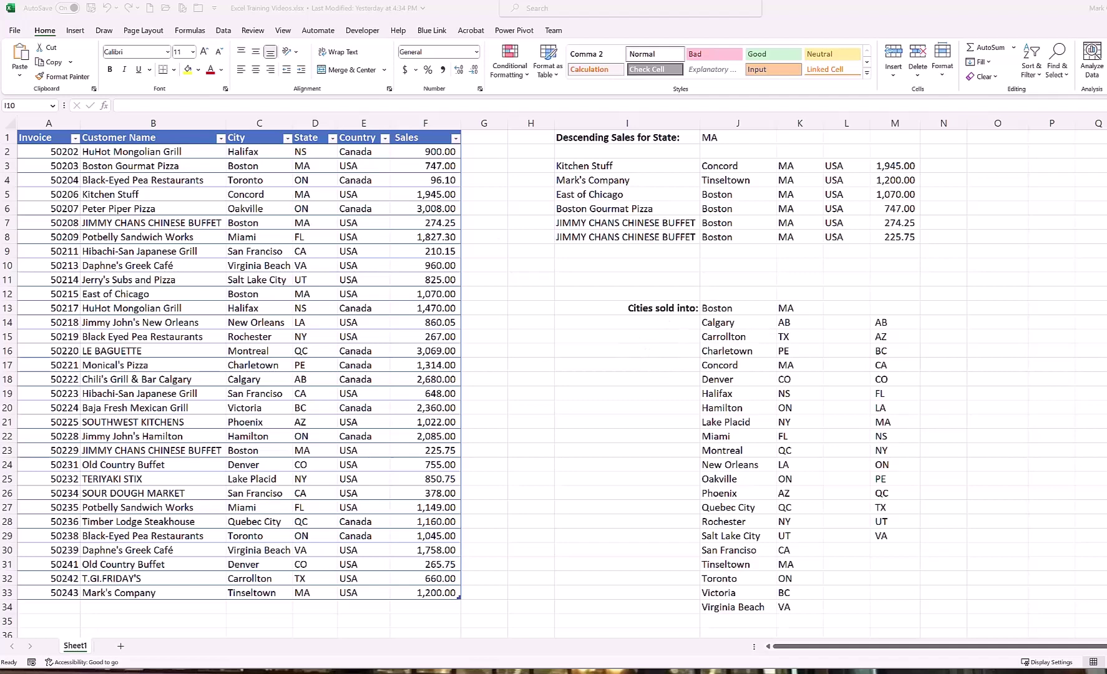
pyautogui.click(610, 166)
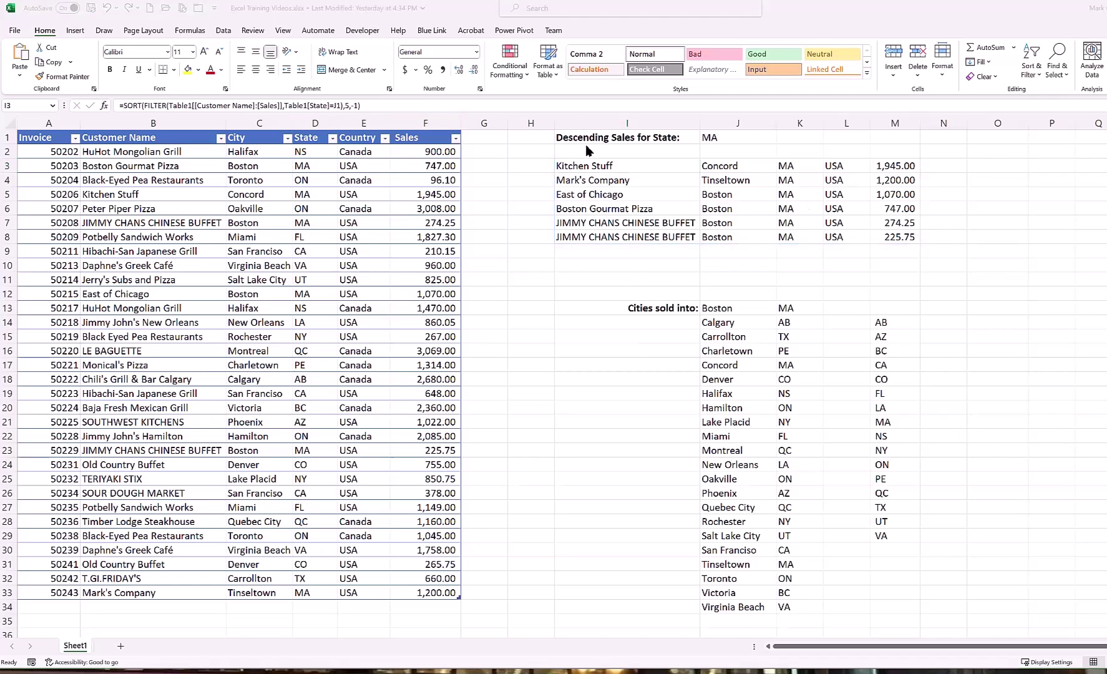
# Replace I3 with =FILTER(Table1,Table1[Country]="USA"), which returns #SPILL!
pyautogui.click(594, 166)
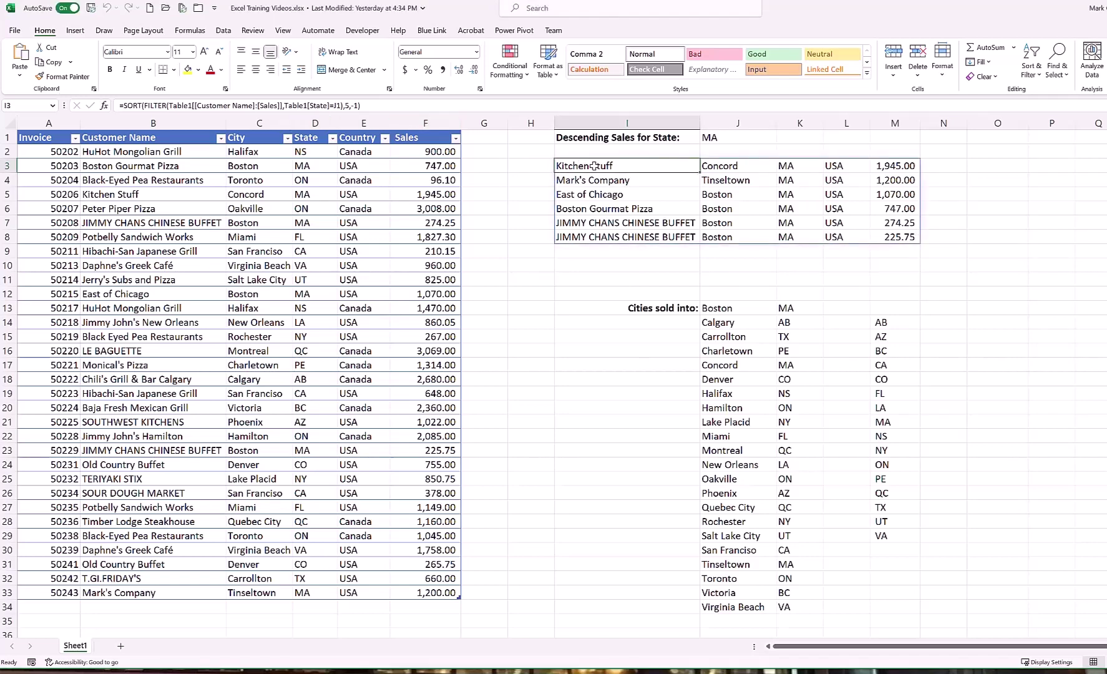
pyautogui.write('=fil')
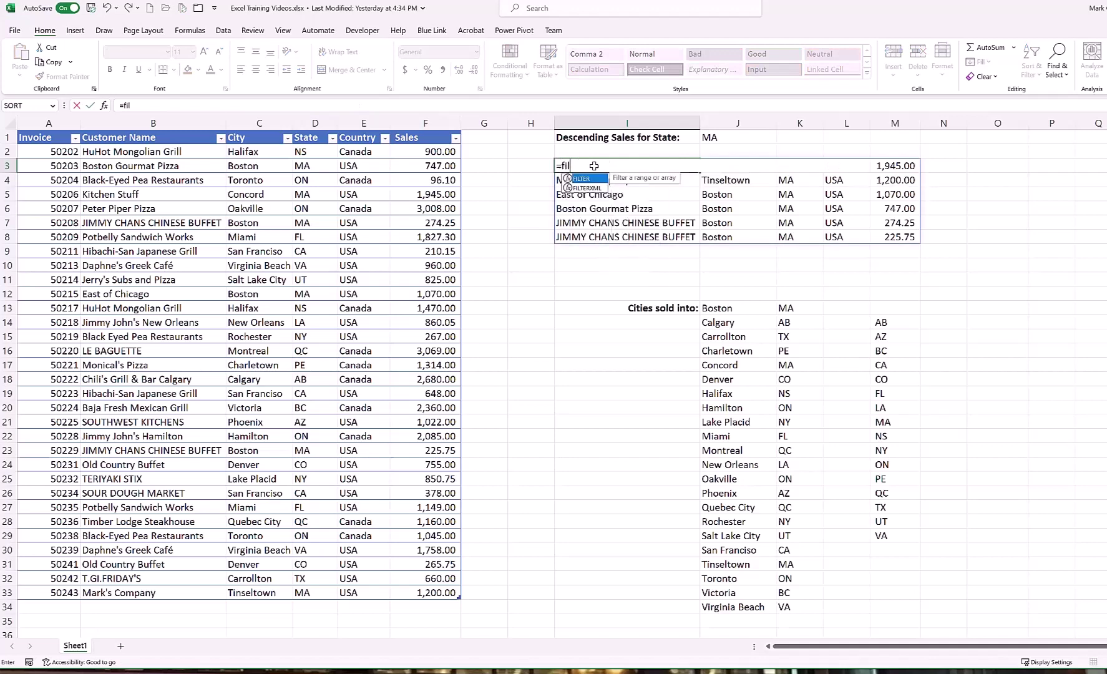
pyautogui.write('ter')
pyautogui.write('(')
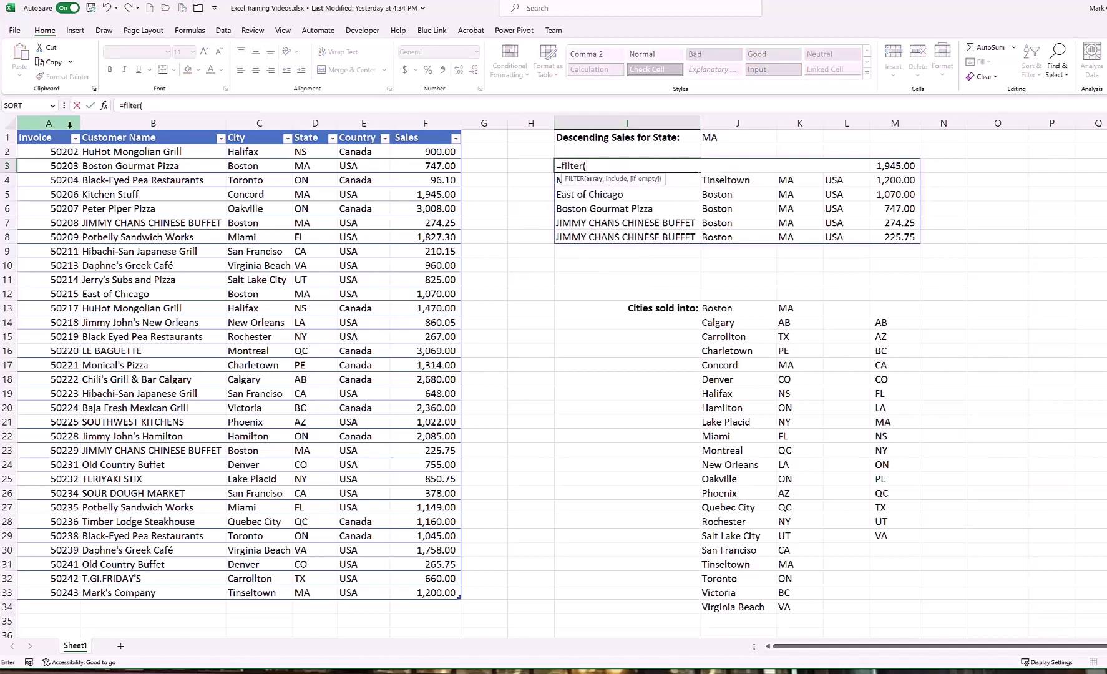
pyautogui.click(20, 129)
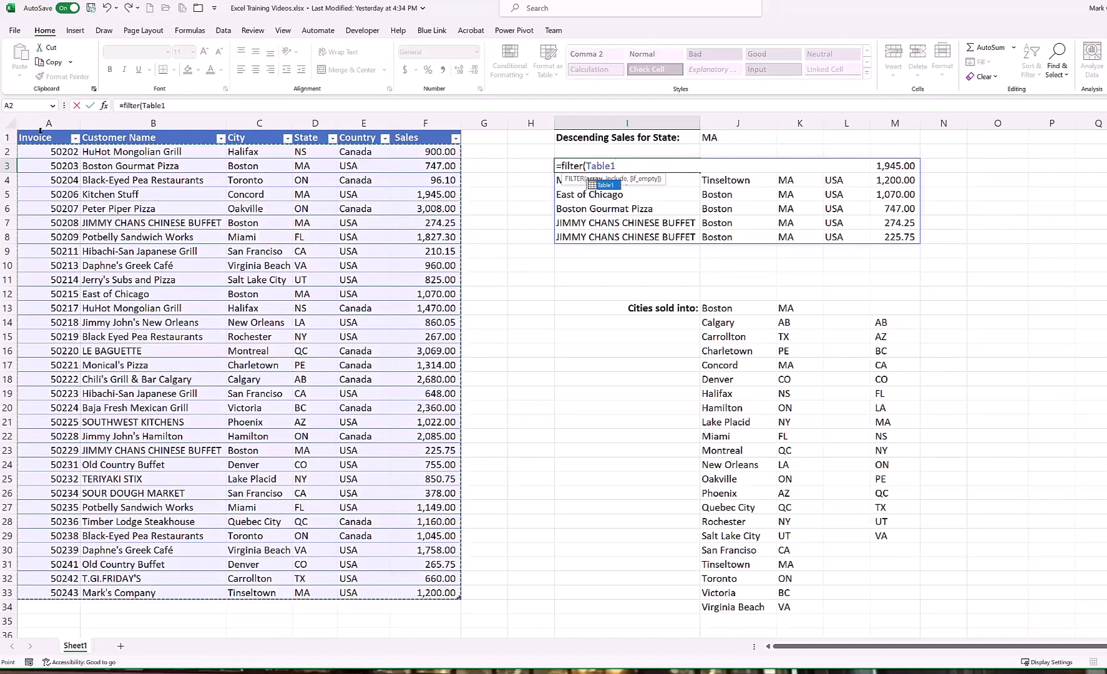
pyautogui.write(',')
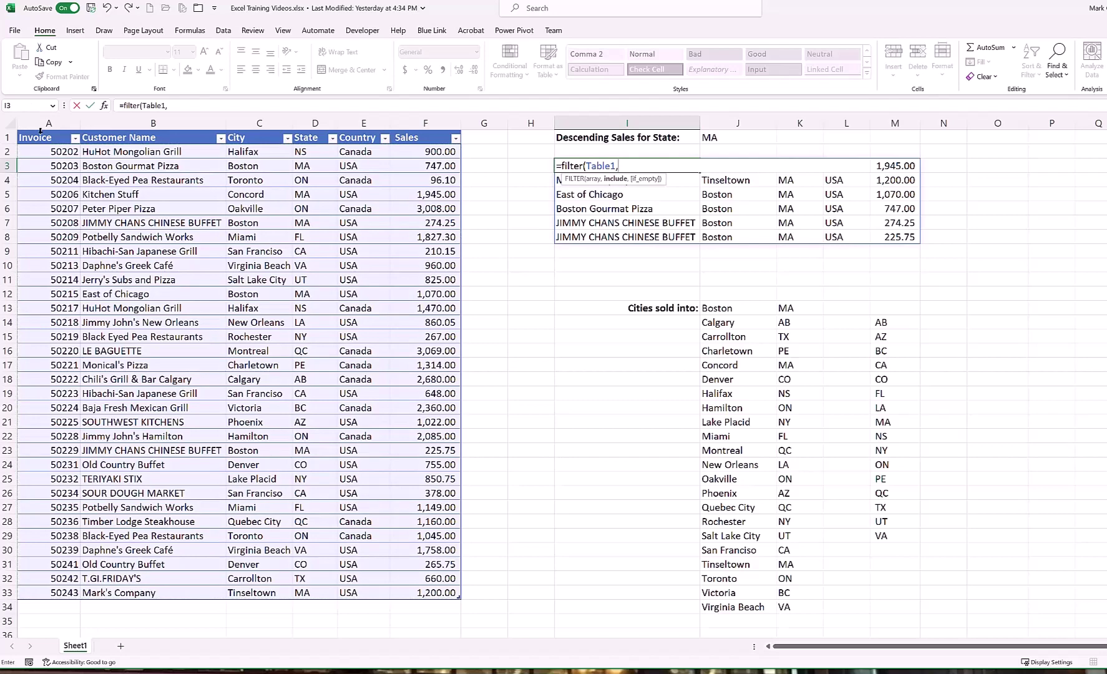
pyautogui.click(350, 127)
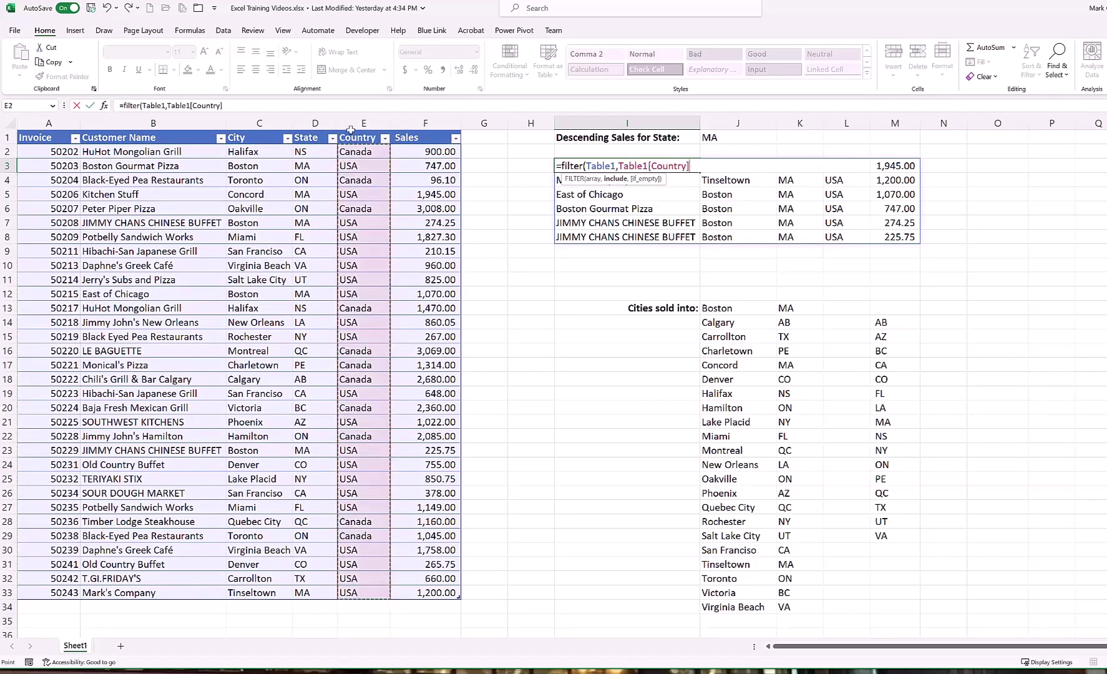
pyautogui.write('="')
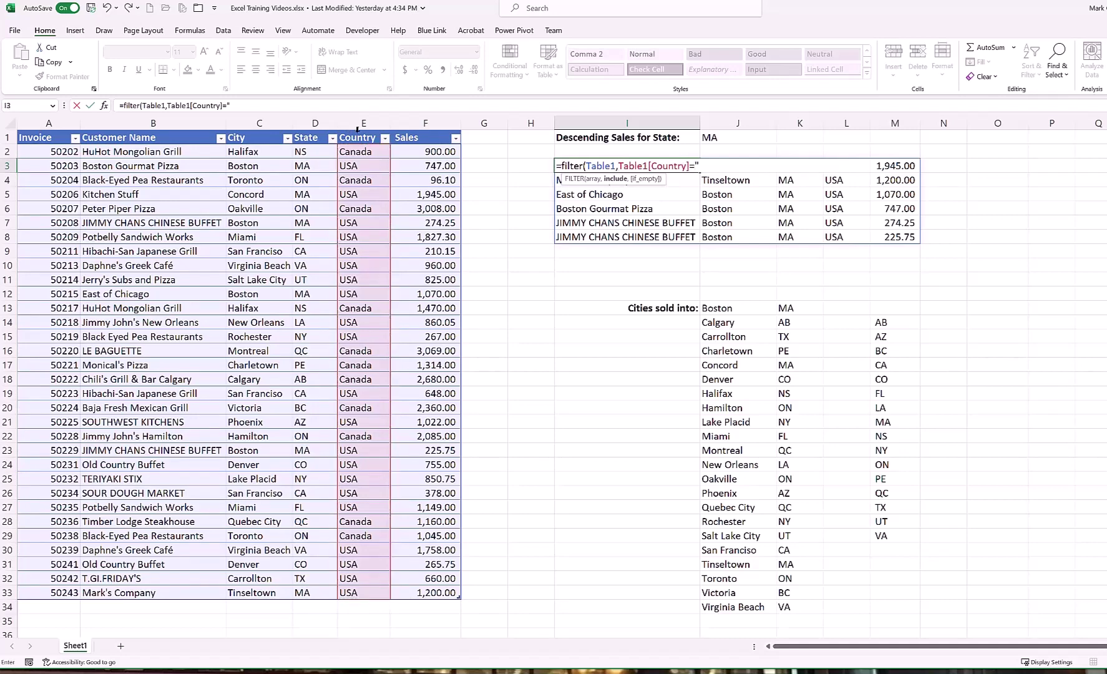
pyautogui.write('USA")')
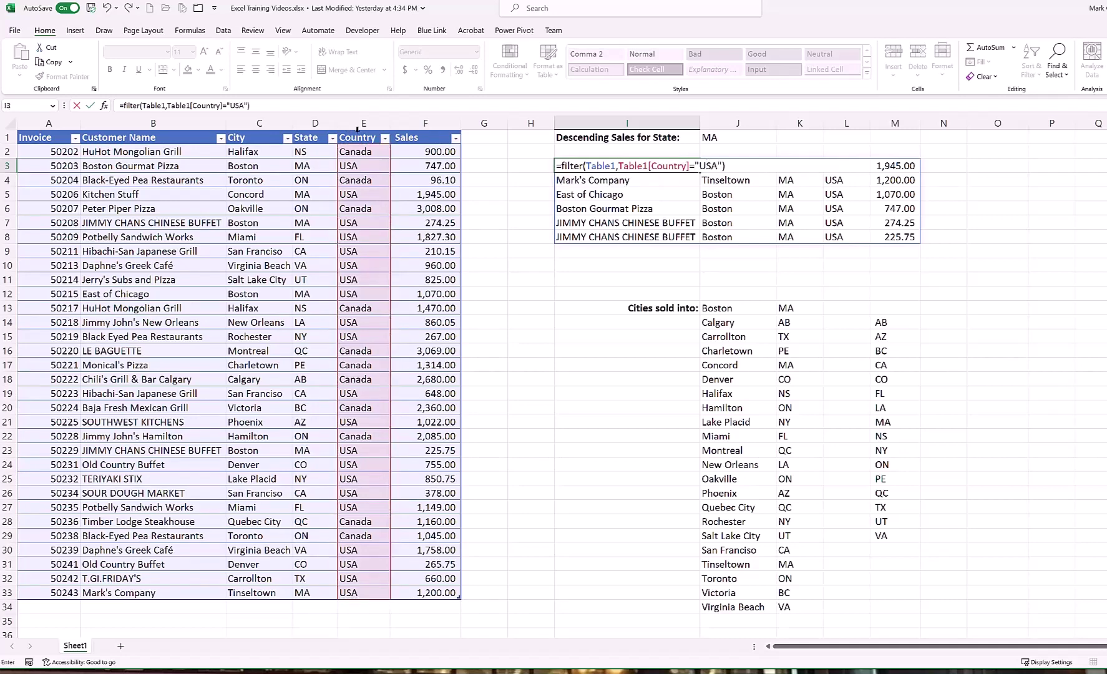
pyautogui.press('Return')
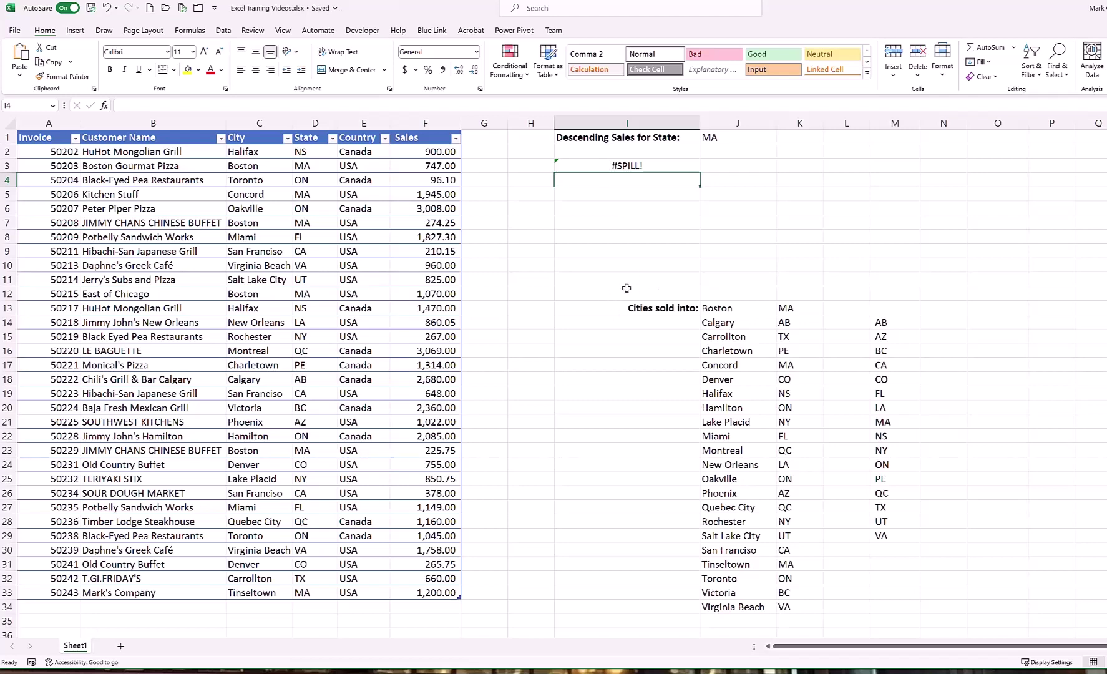
# Clear the leftover city list in I11:N35 so the USA filter spills without #SPILL!
pyautogui.moveTo(627, 281); pyautogui.dragTo(939, 624)
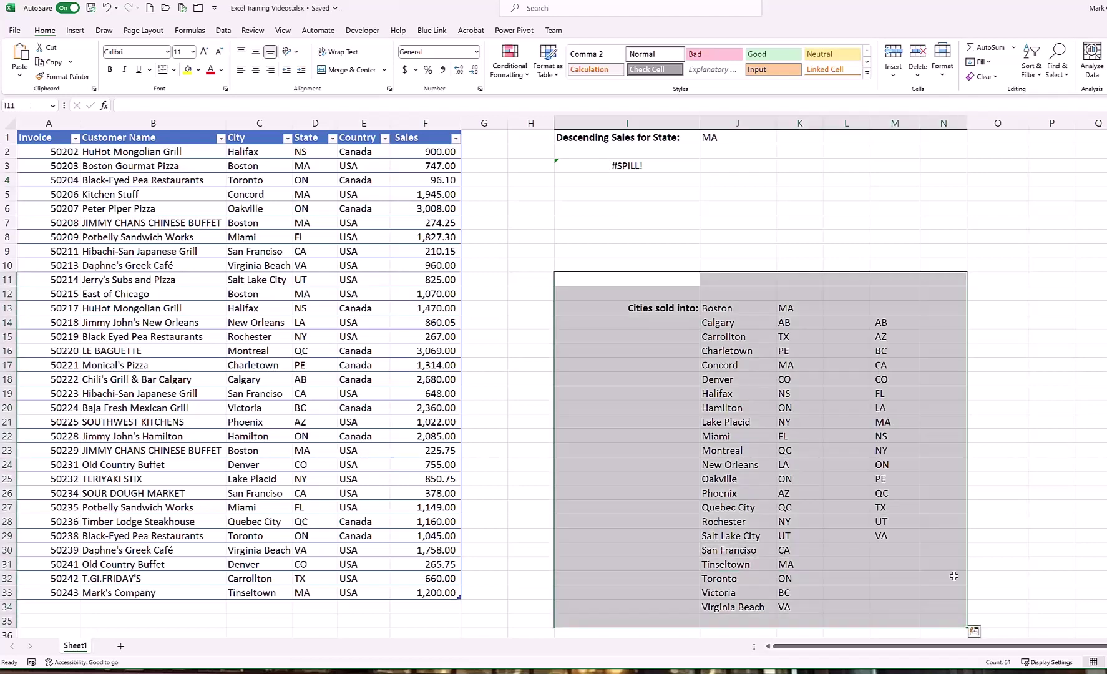
pyautogui.press('Delete')
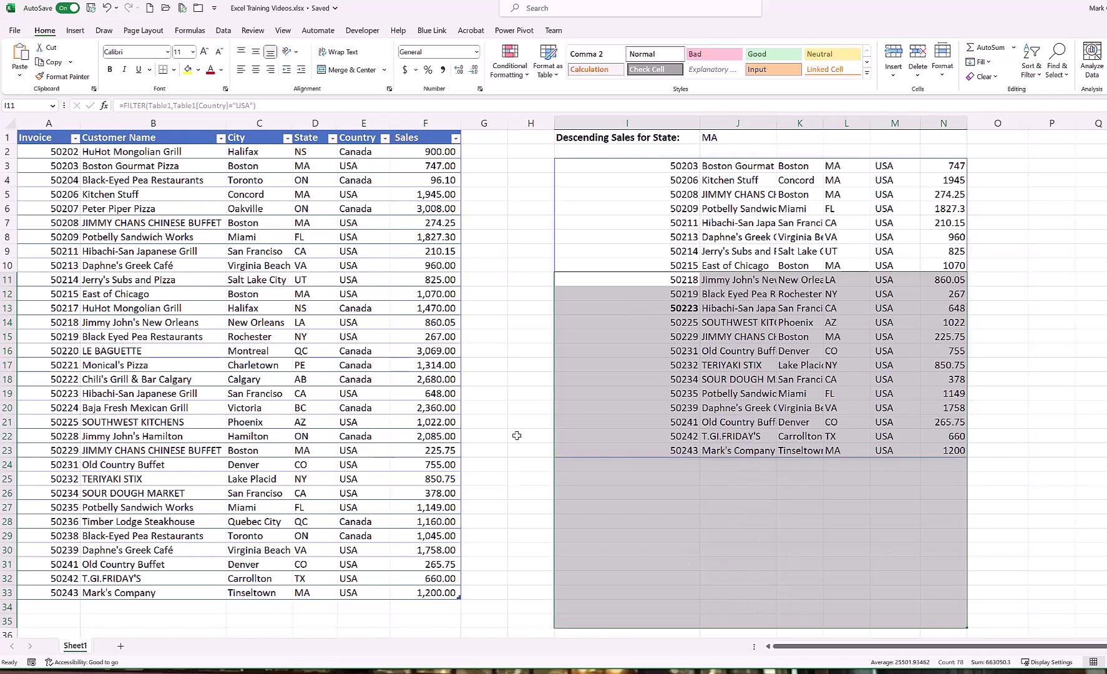
pyautogui.click(516, 435)
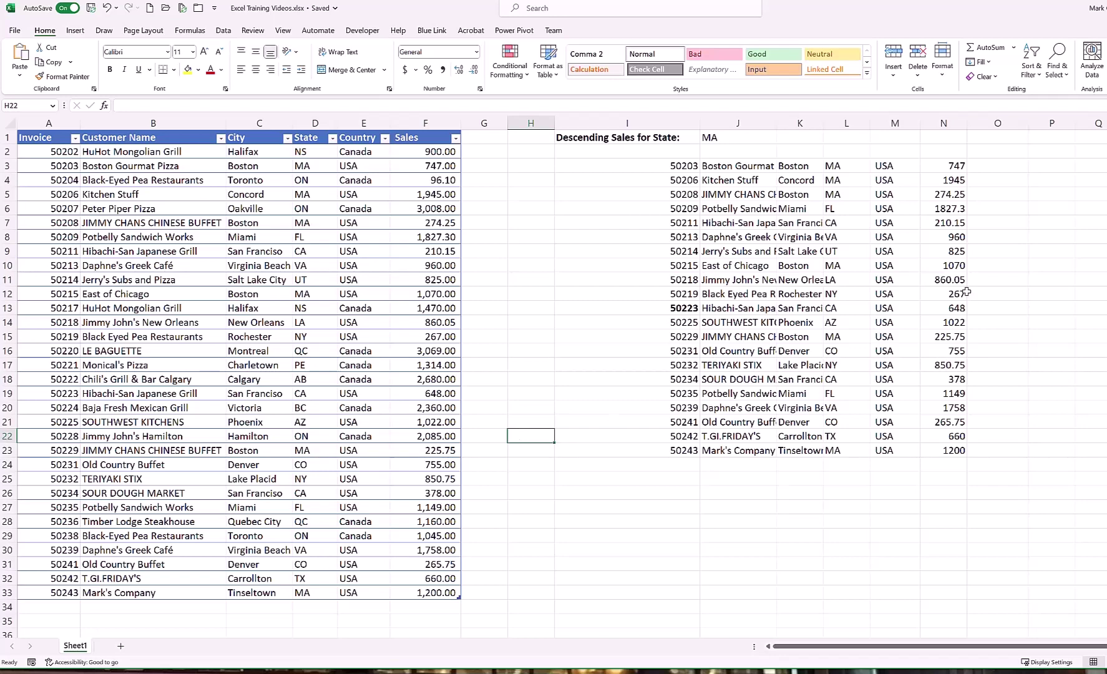
# Test the spill with a junk entry in N10, then remove it to restore the USA results
pyautogui.click(948, 262)
pyautogui.write('lkjklj')
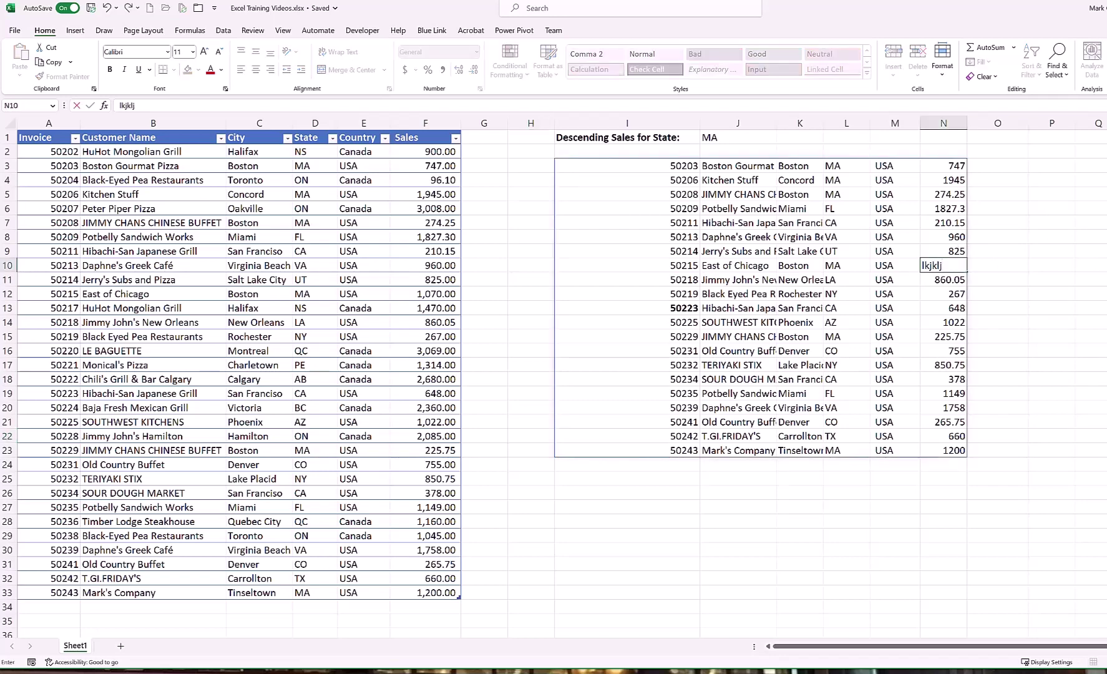
pyautogui.press('Return')
pyautogui.press('Up')
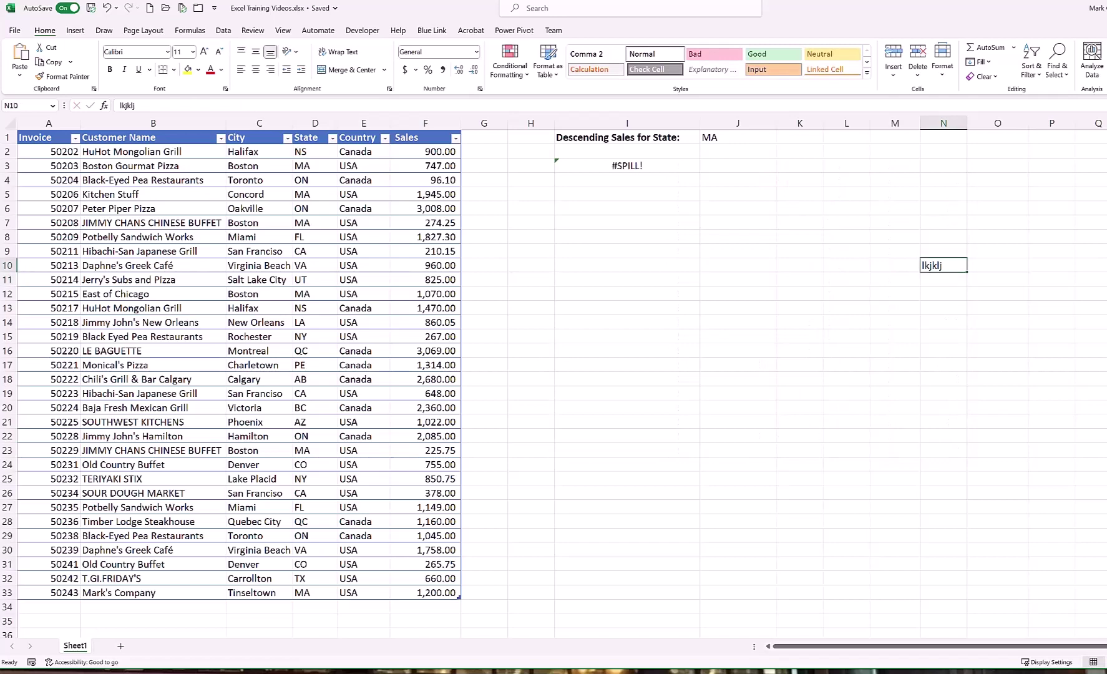
pyautogui.press('Delete')
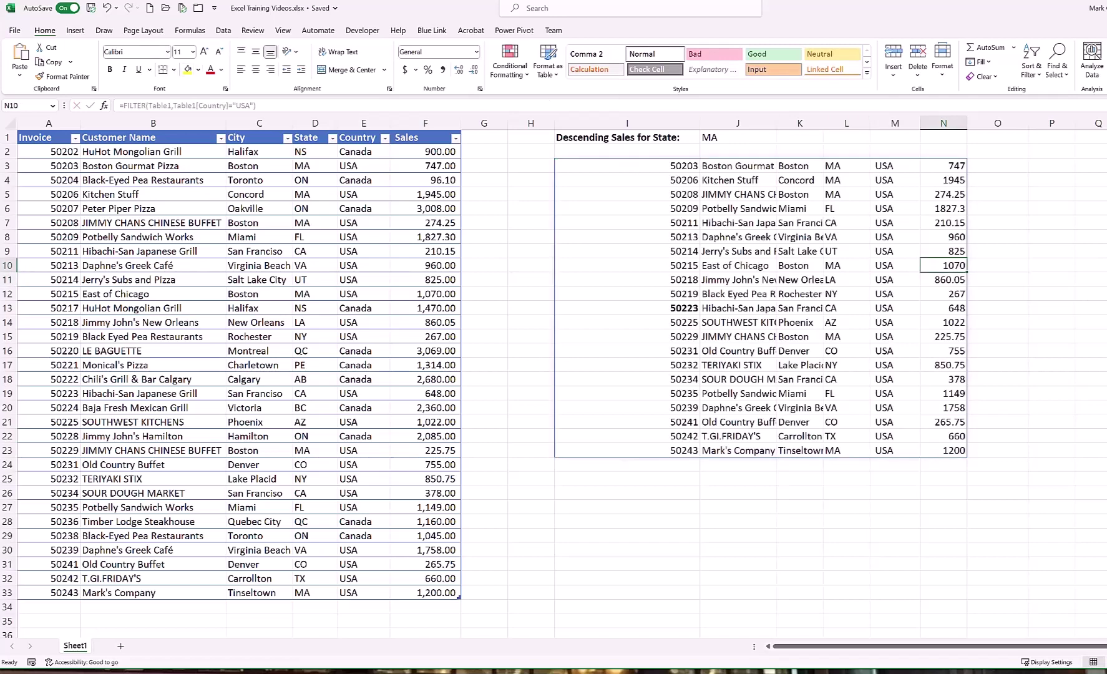
# Remove the USA filter formula in I3 to make room for the MA descending sort
pyautogui.hotkey('ctrl', 'Up')
pyautogui.hotkey('ctrl', 'Left')
pyautogui.press('Delete')
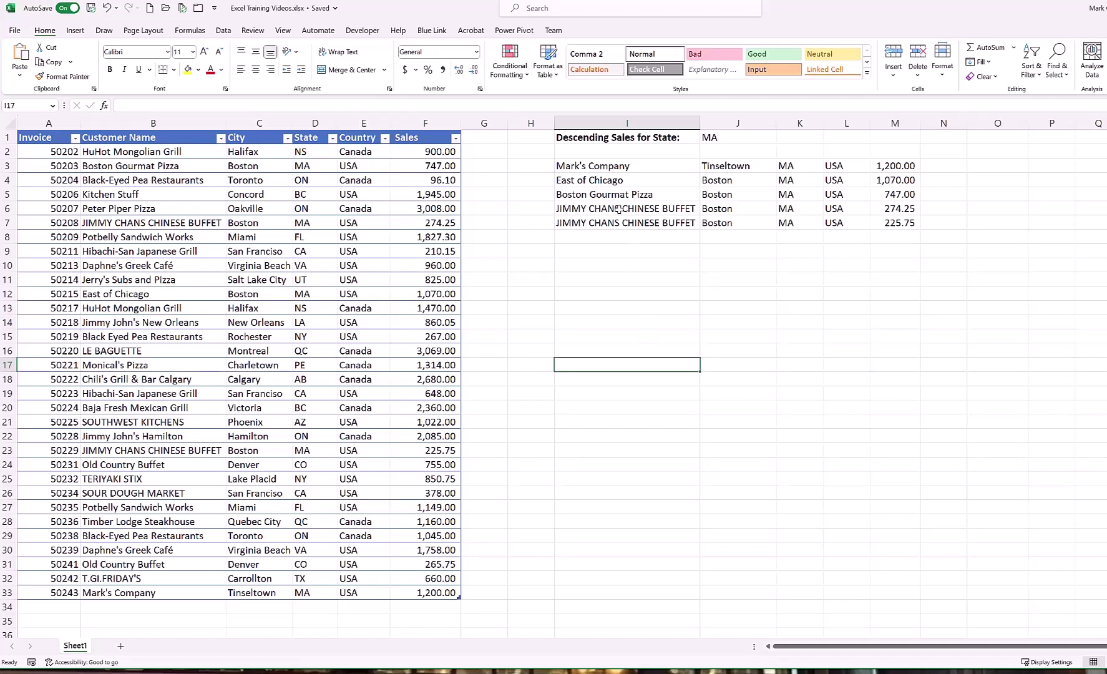
pyautogui.click(603, 168)
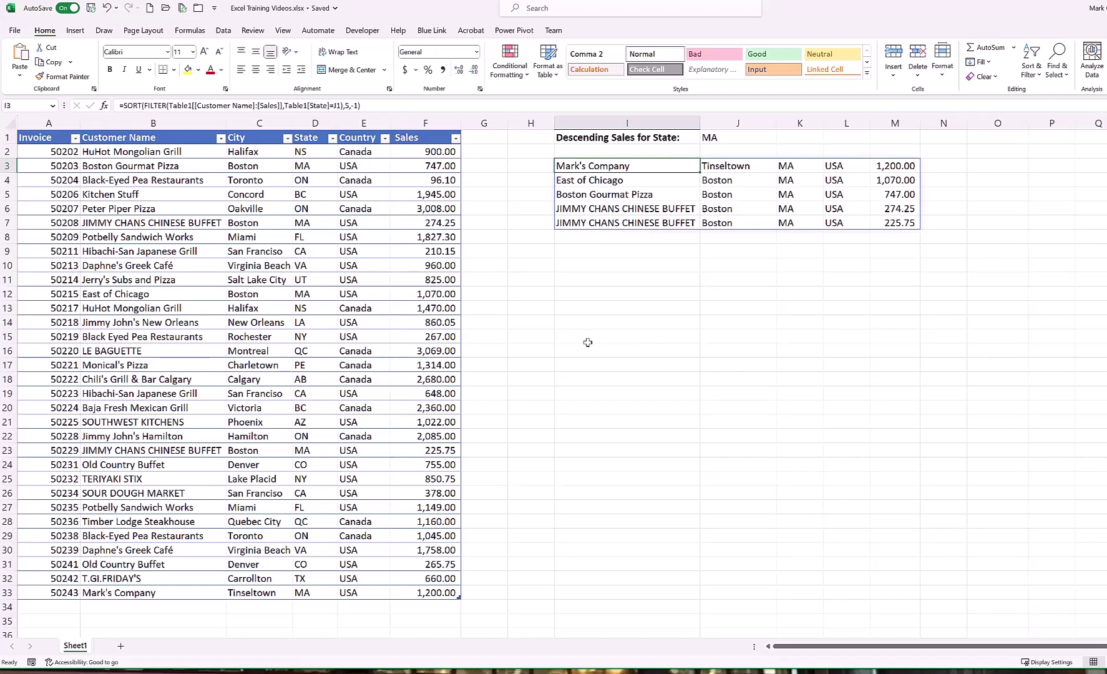
pyautogui.click(599, 377)
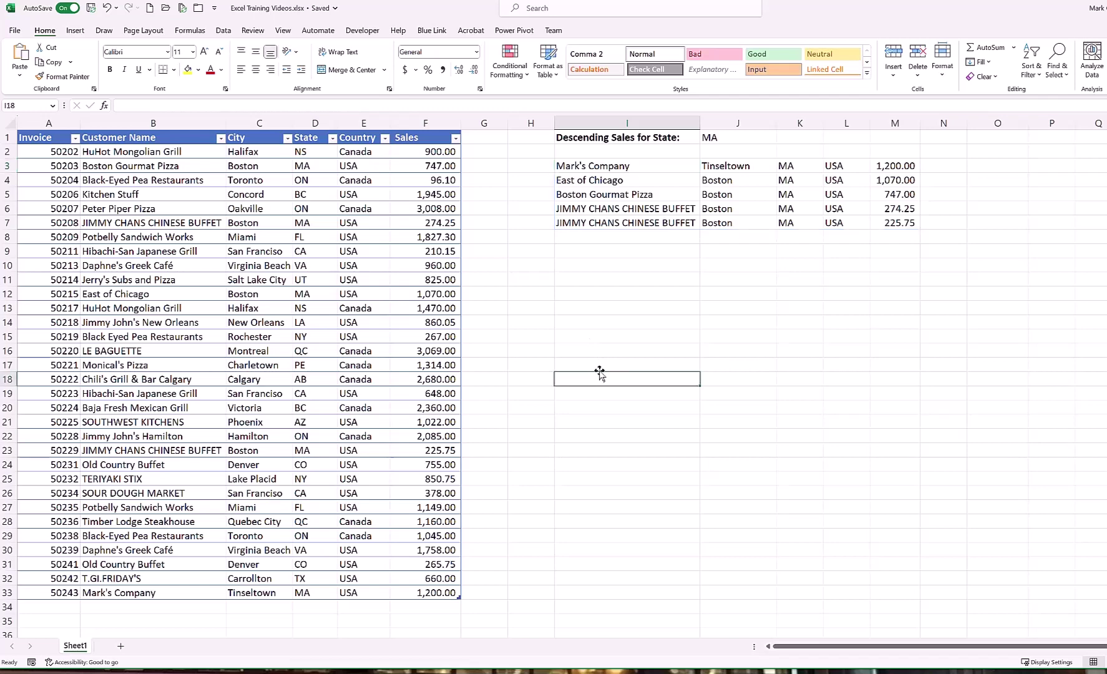
pyautogui.write('=')
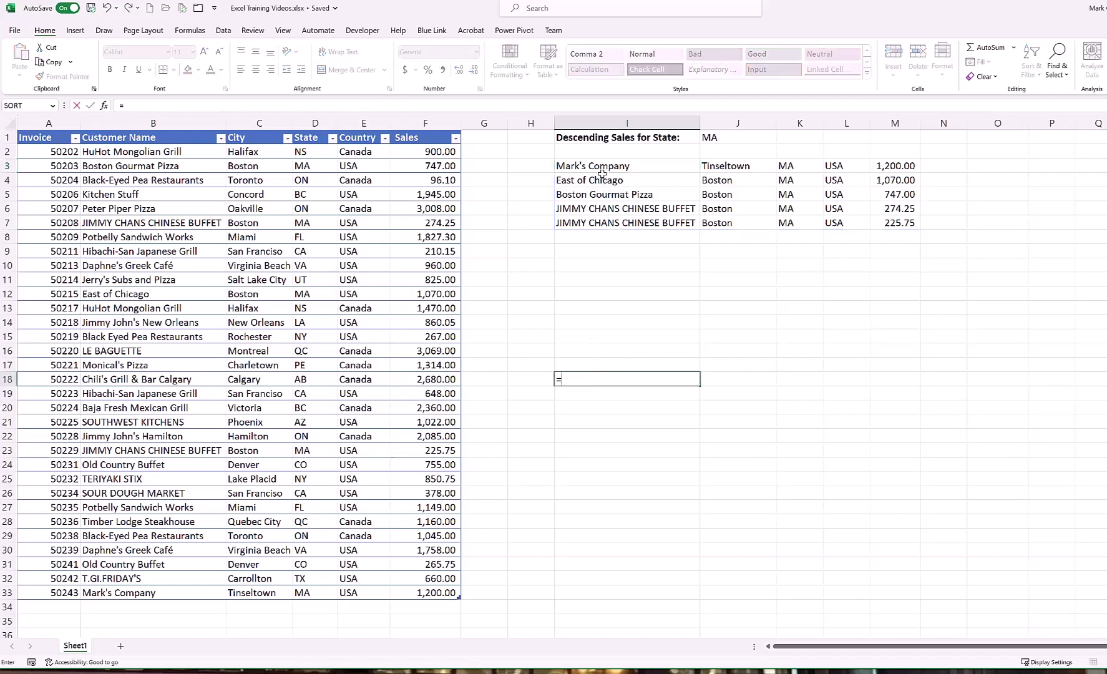
pyautogui.click(594, 166)
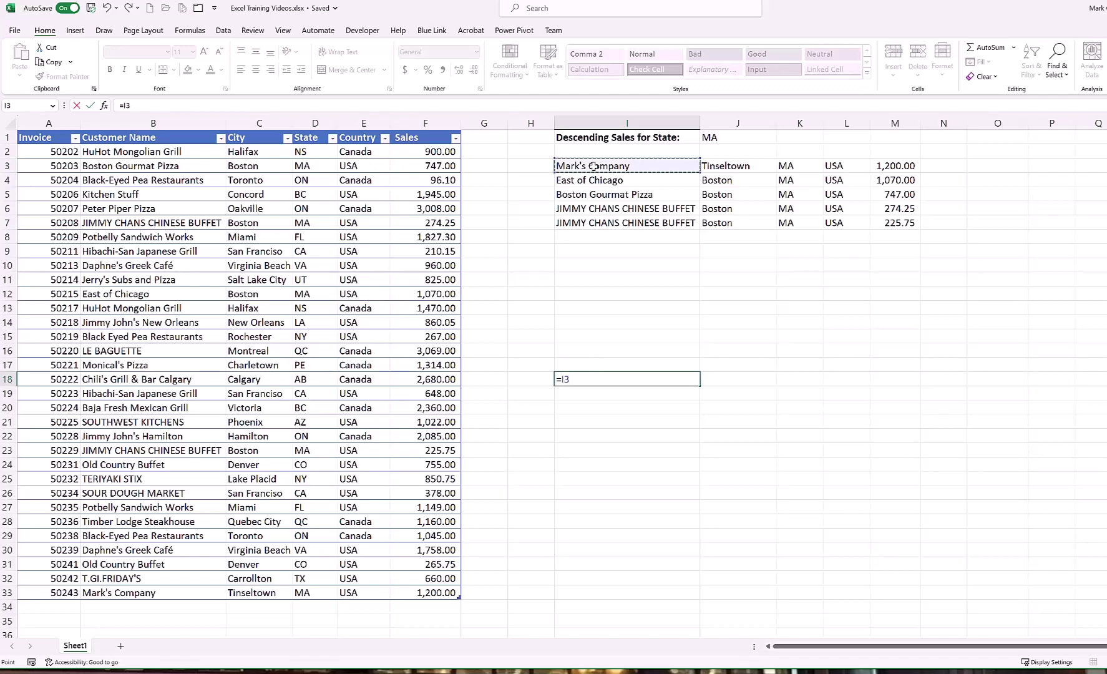
pyautogui.press('Return')
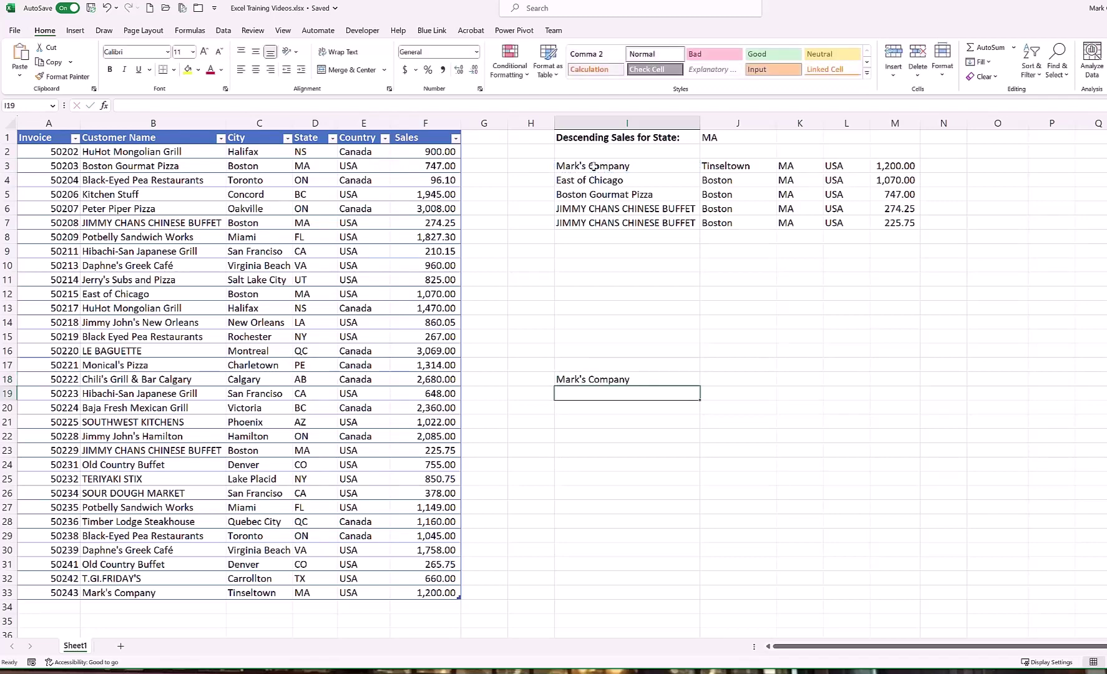
pyautogui.press('Up')
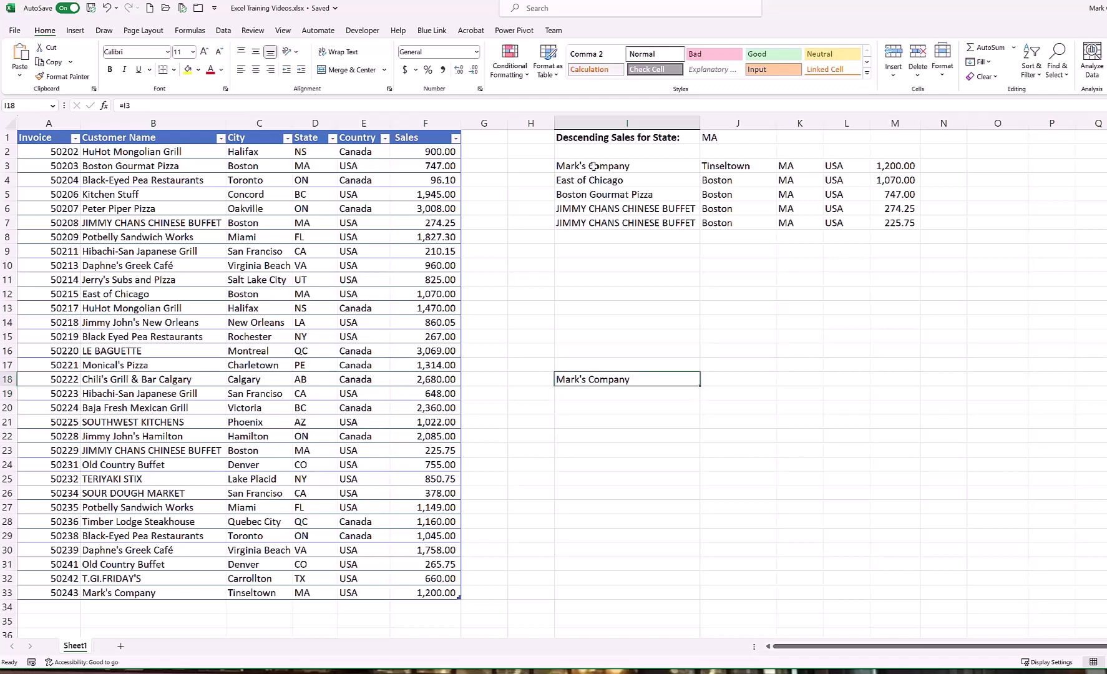
pyautogui.press('Delete')
pyautogui.write('=')
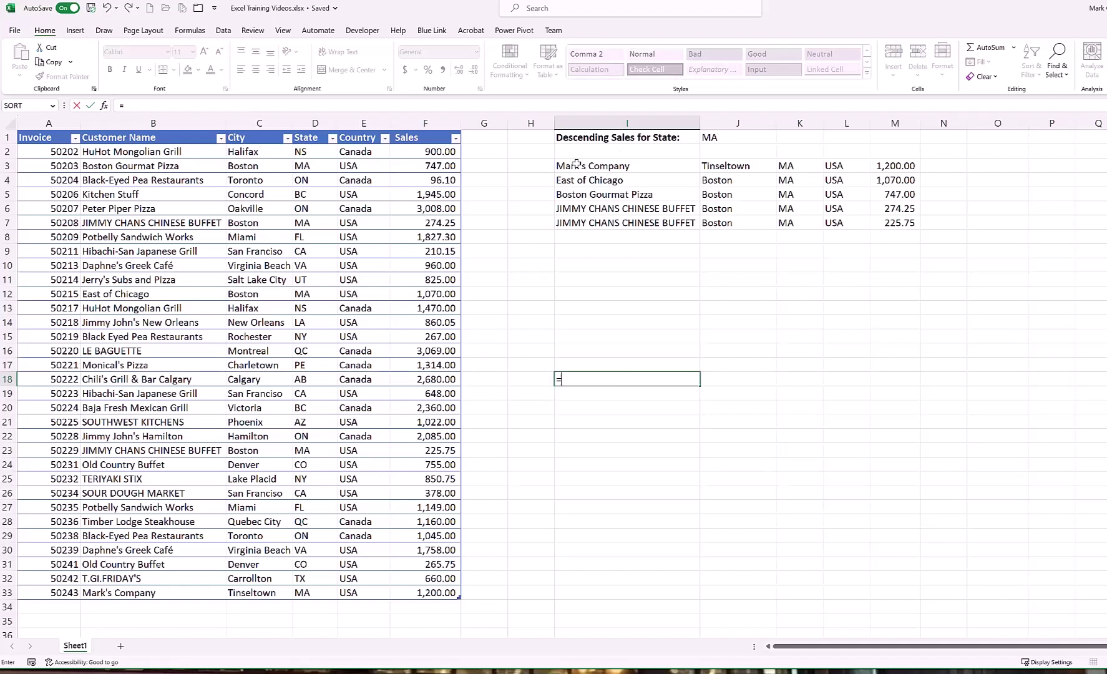
pyautogui.click(576, 164)
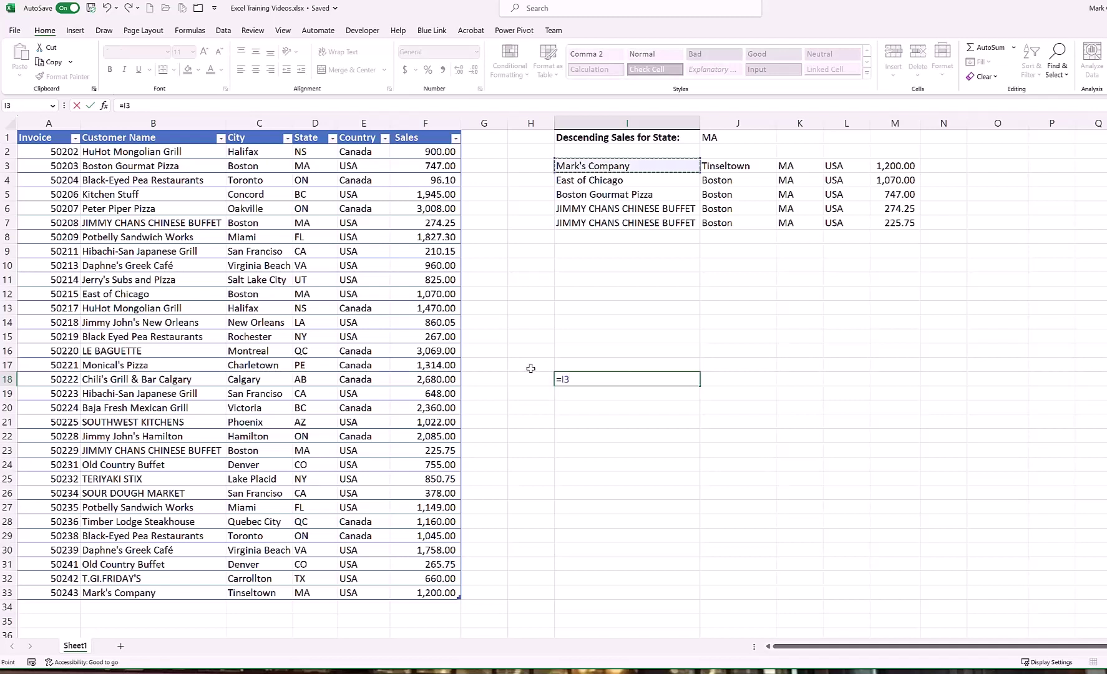
pyautogui.write('#')
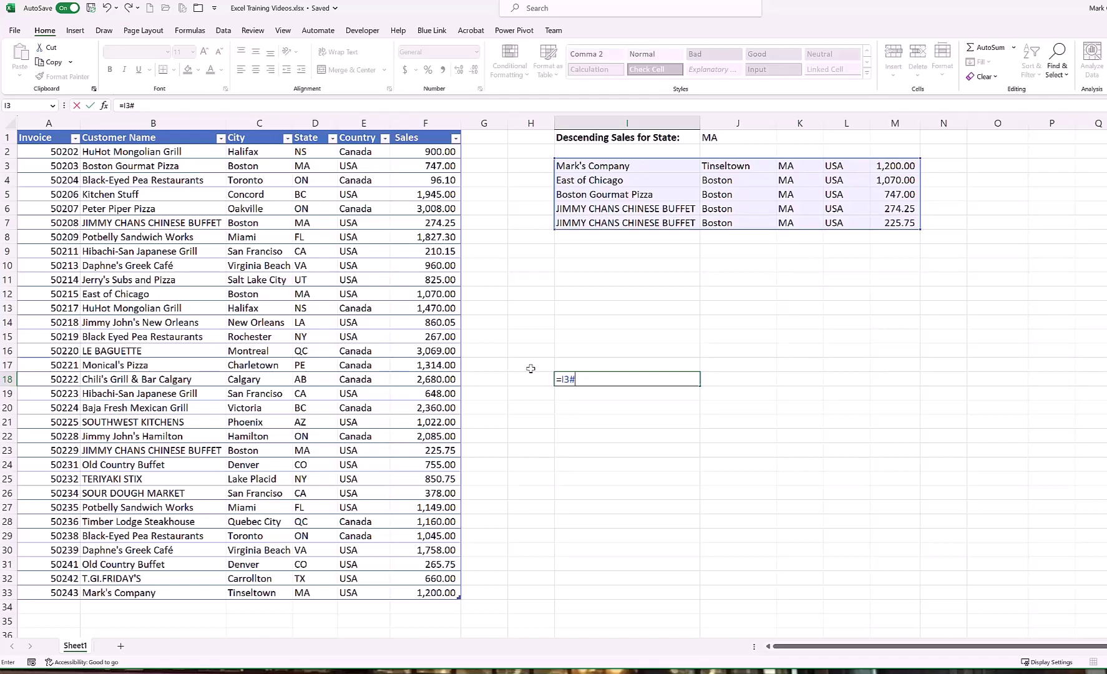
pyautogui.press('Return')
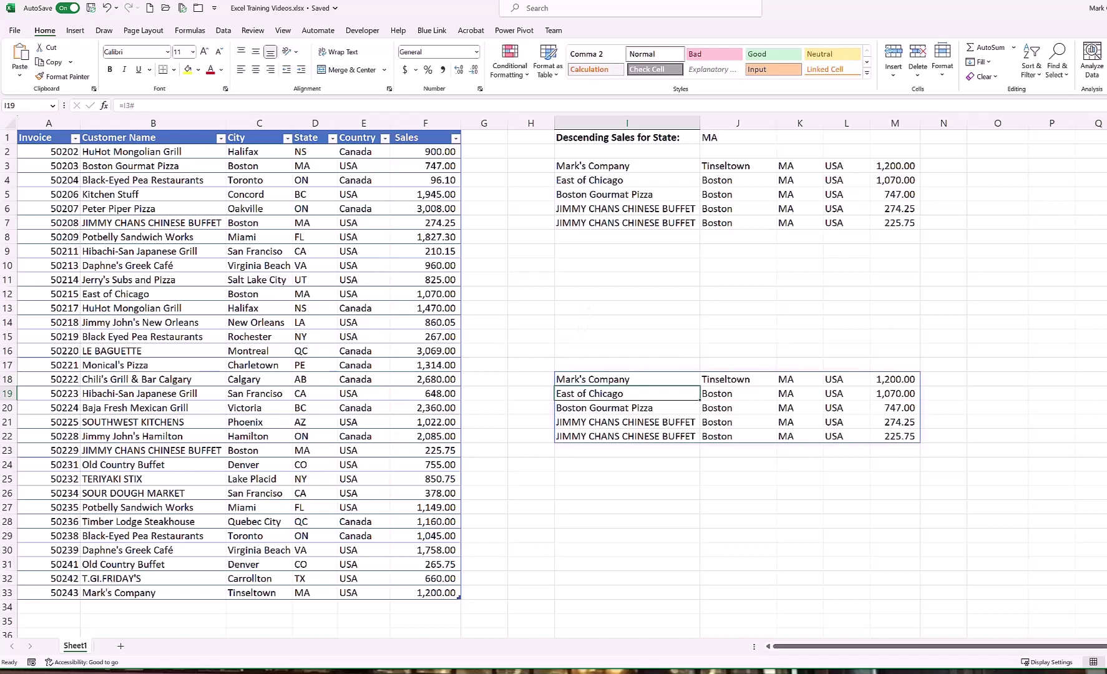
pyautogui.hotkey('ctrl', 'z')
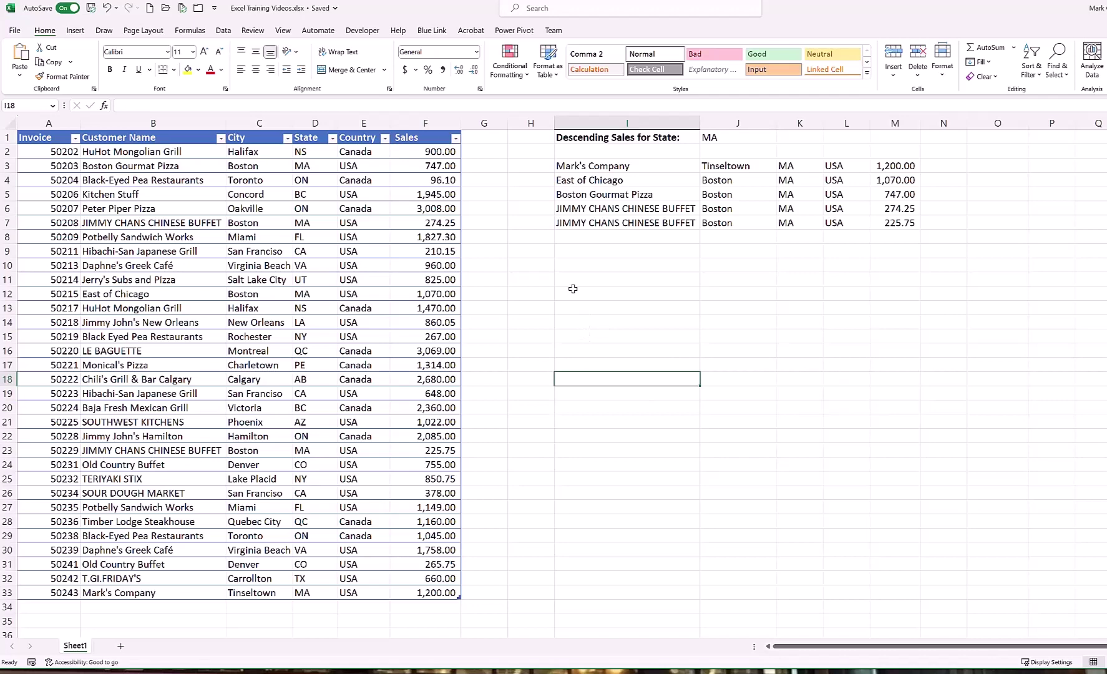
pyautogui.write('=sort')
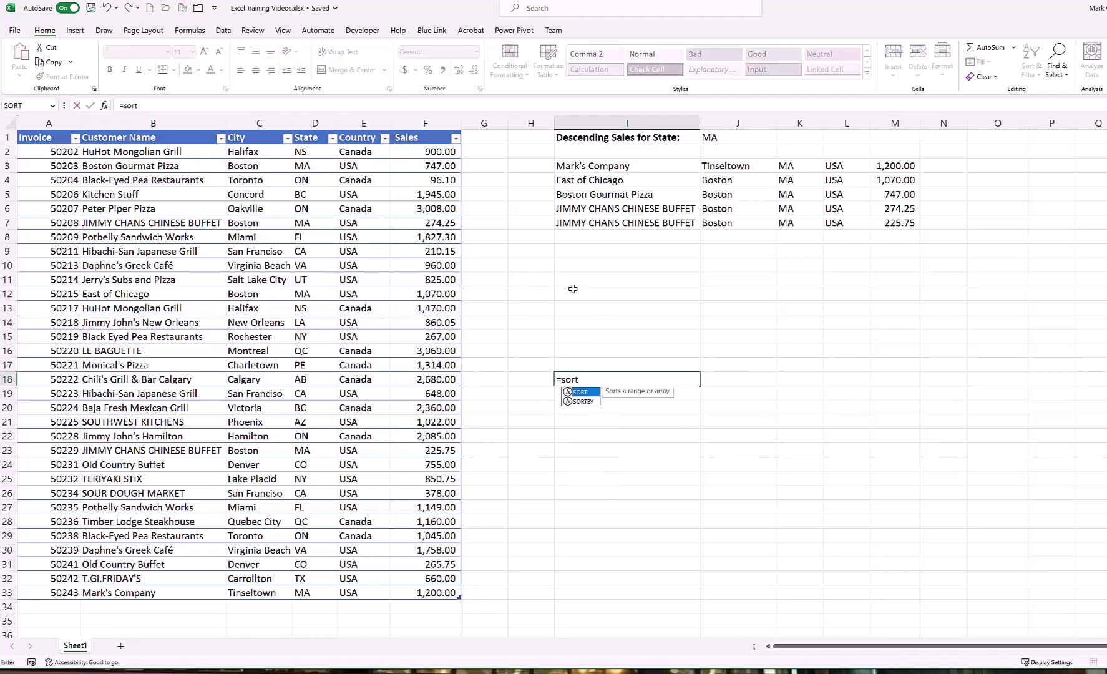
pyautogui.write('(')
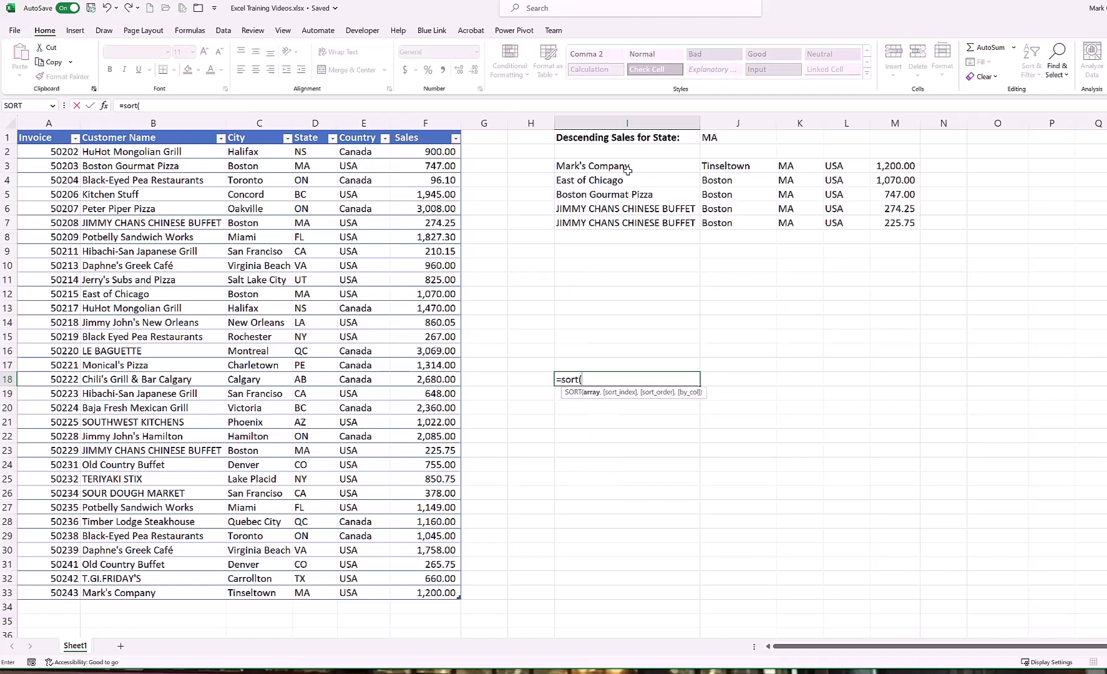
# Enter =SORT(I3#,5,1) in I18 for an ascending copy of the spilled MA list
pyautogui.click(624, 168)
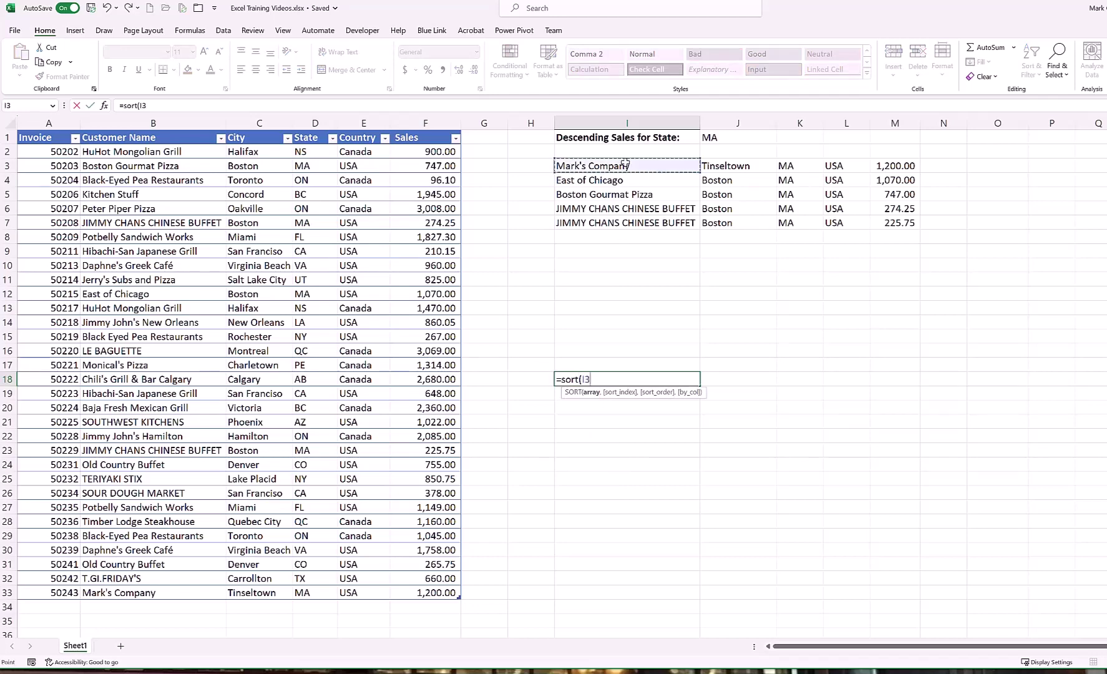
pyautogui.write('#')
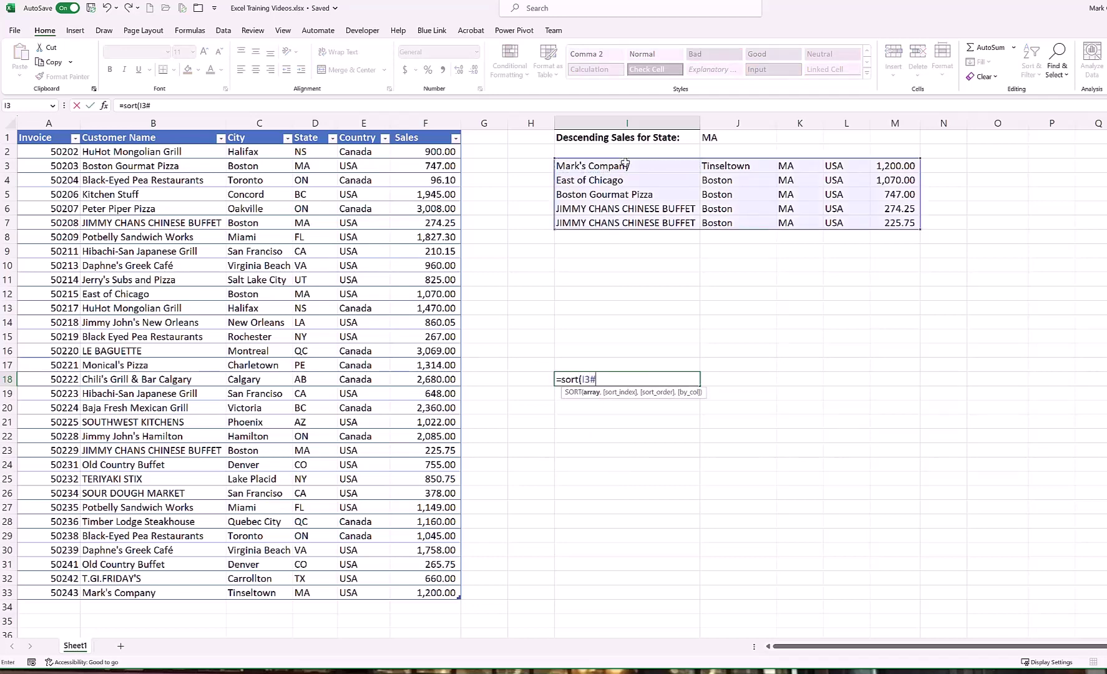
pyautogui.write(',')
pyautogui.write('5')
pyautogui.write(',')
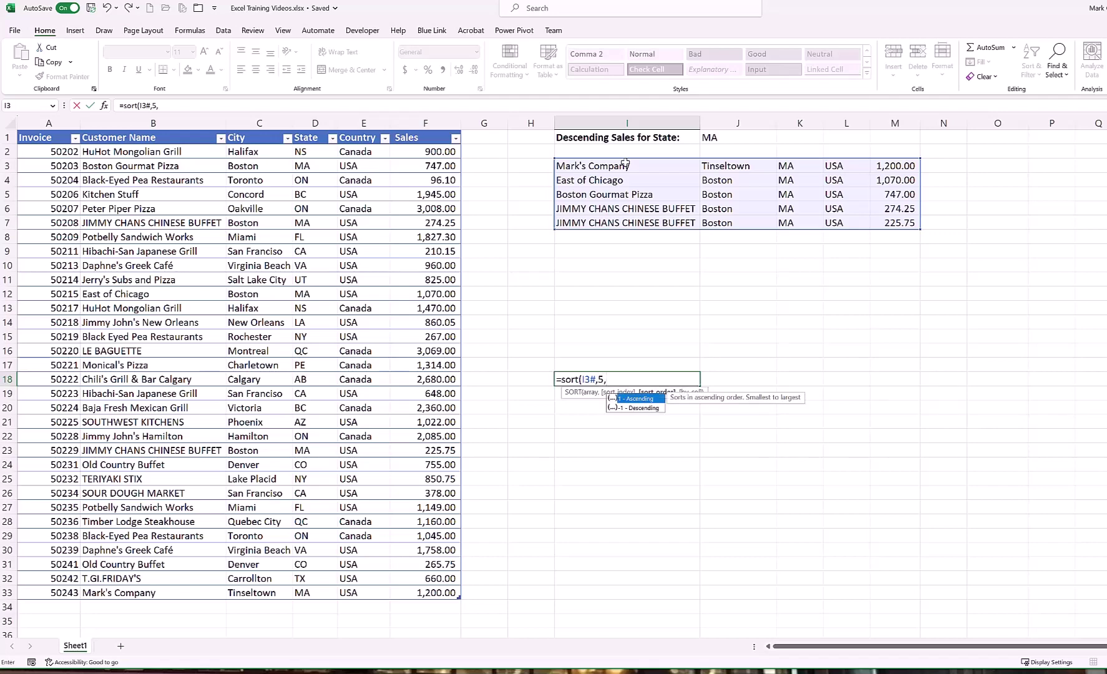
pyautogui.write('1)')
pyautogui.press('Return')
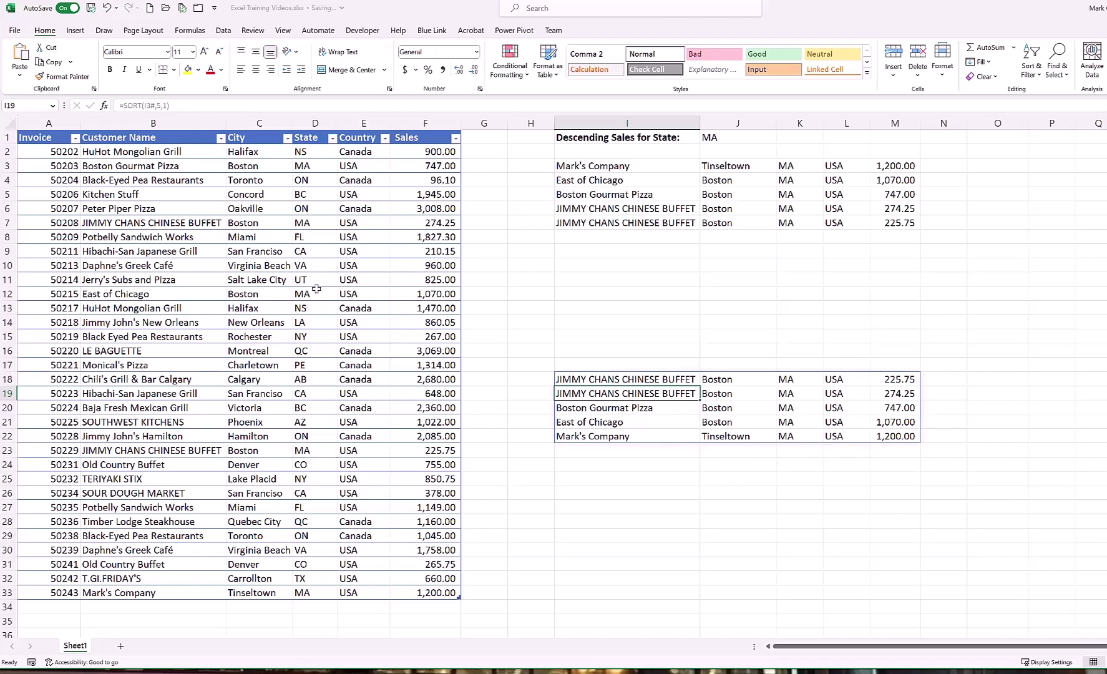
# Change East of Chicago's sale in F12 to 6000 so both SORT lists recalculate
pyautogui.click(441, 295)
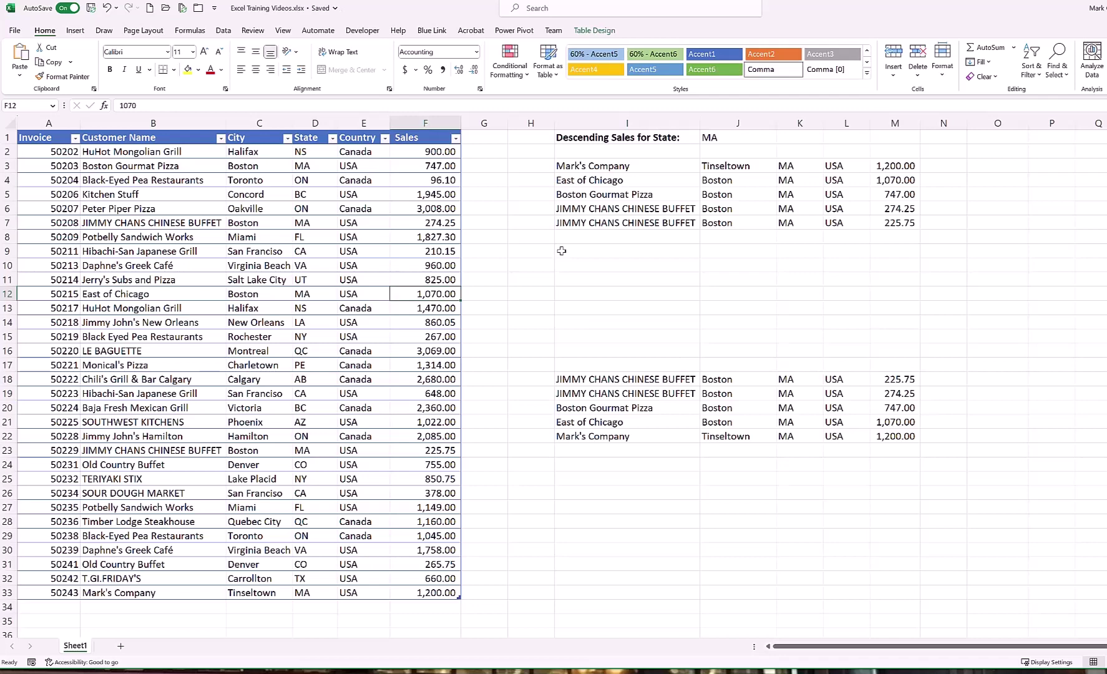
pyautogui.write('6000')
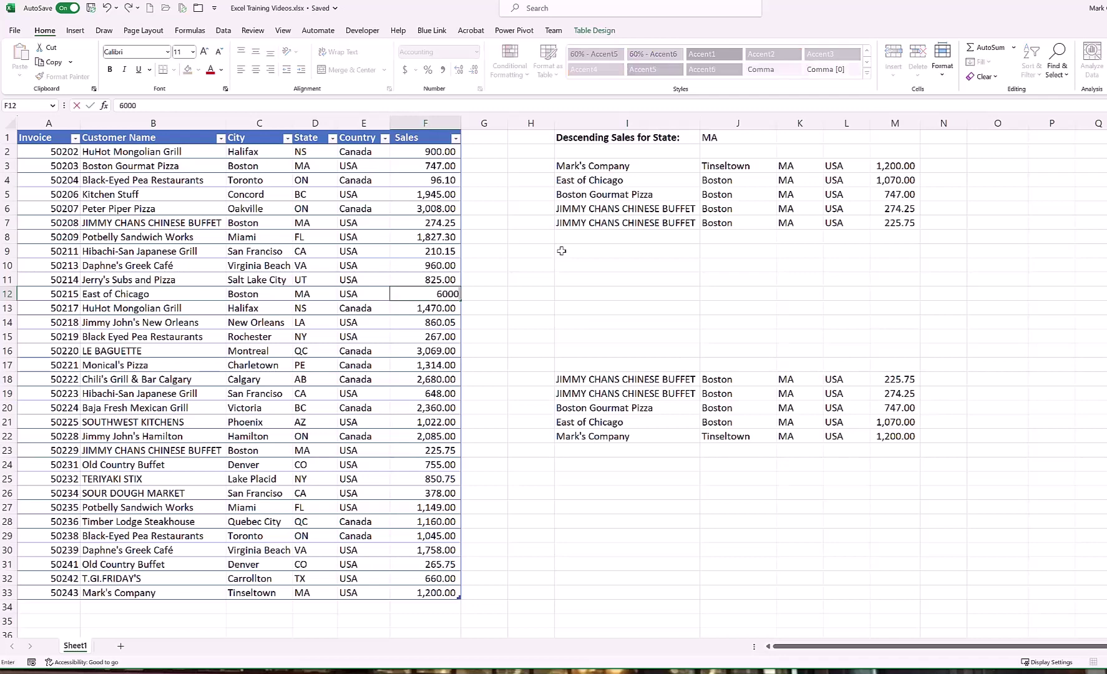
pyautogui.write('6,000')
pyautogui.press('Return')
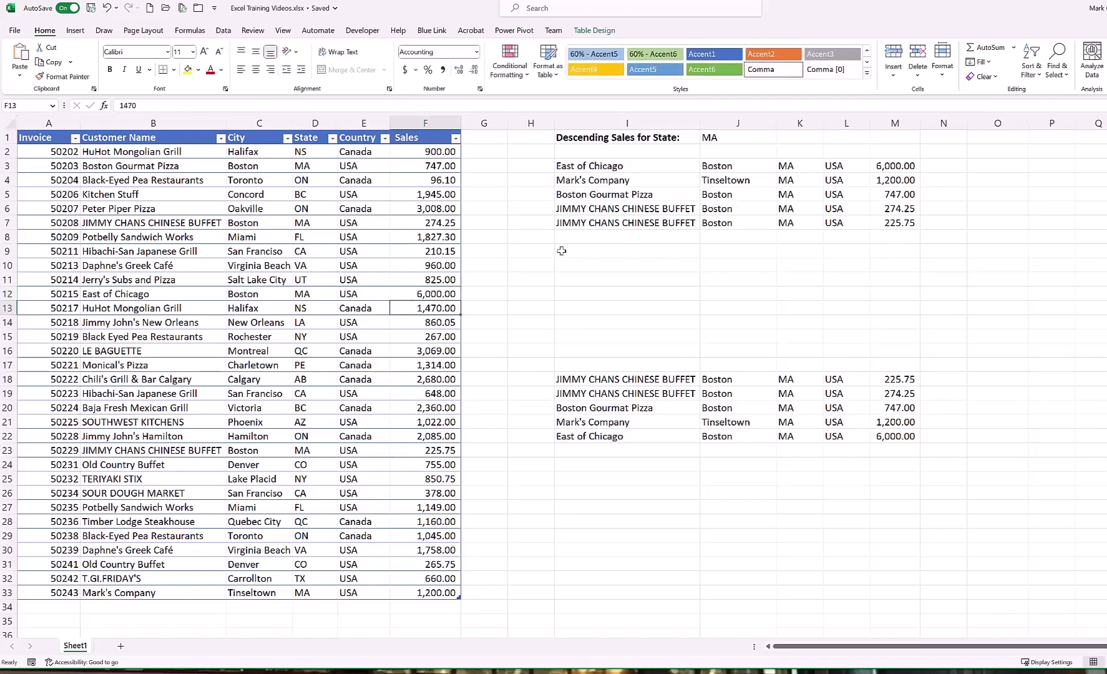